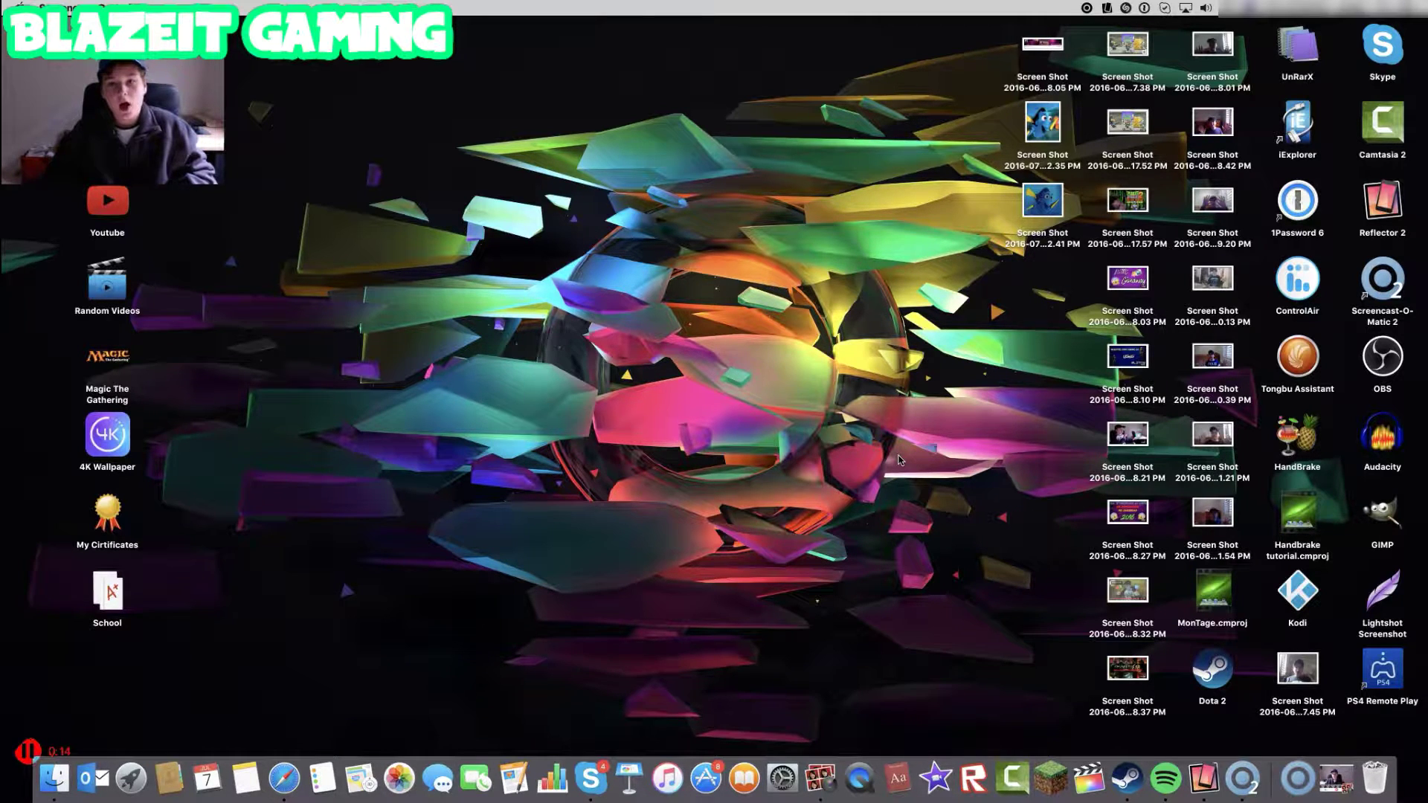
- Move the Camtasia 2 icon from the right-hand icon column to the centre of the desktop
{"action": "left_click_drag", "start_coordinate": [1374, 119], "coordinate": [702, 262]}
{"action": "left_click", "coordinate": [662, 238]}
{"action": "left_click_drag", "start_coordinate": [591, 195], "coordinate": [896, 500]}
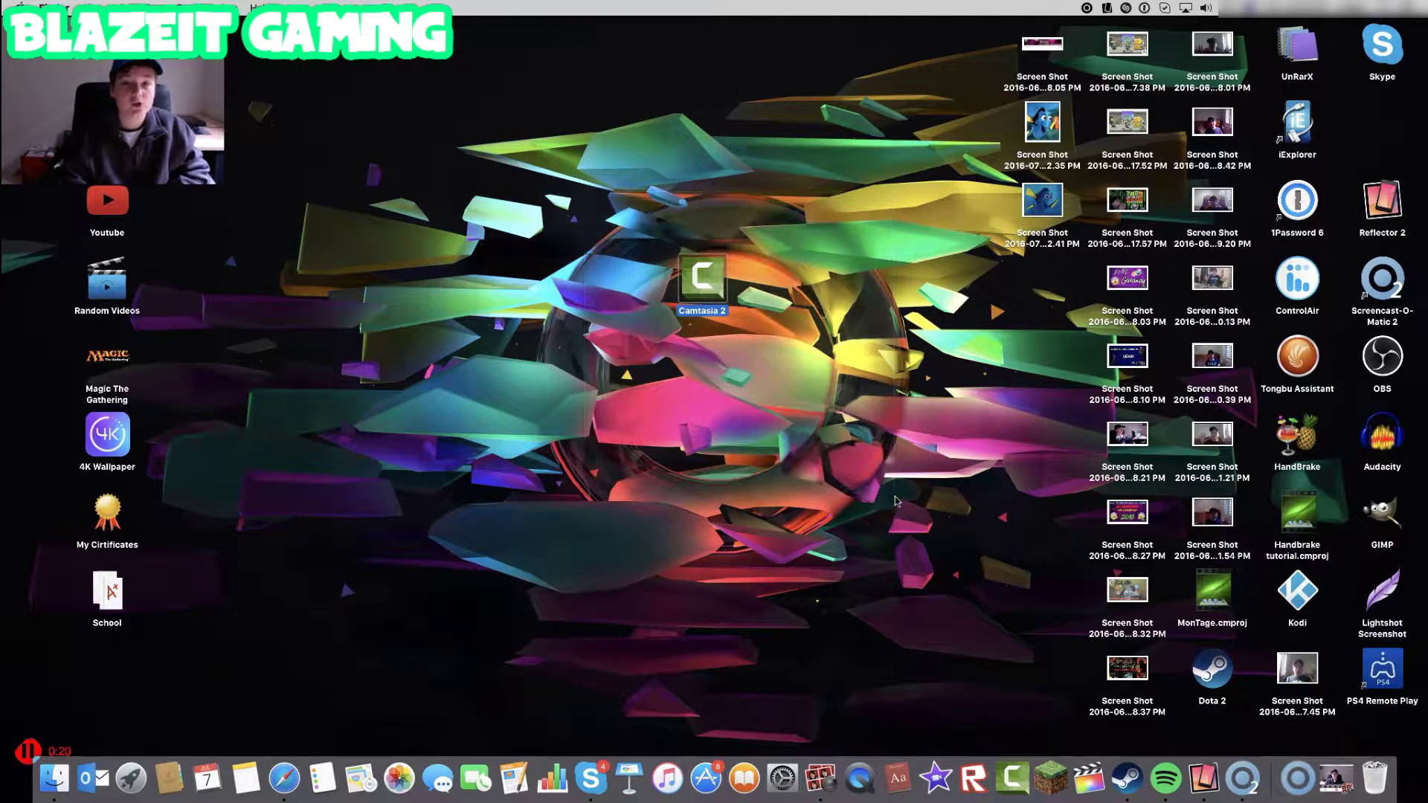
{"action": "left_click", "coordinate": [697, 446]}
{"action": "left_click", "coordinate": [582, 167]}
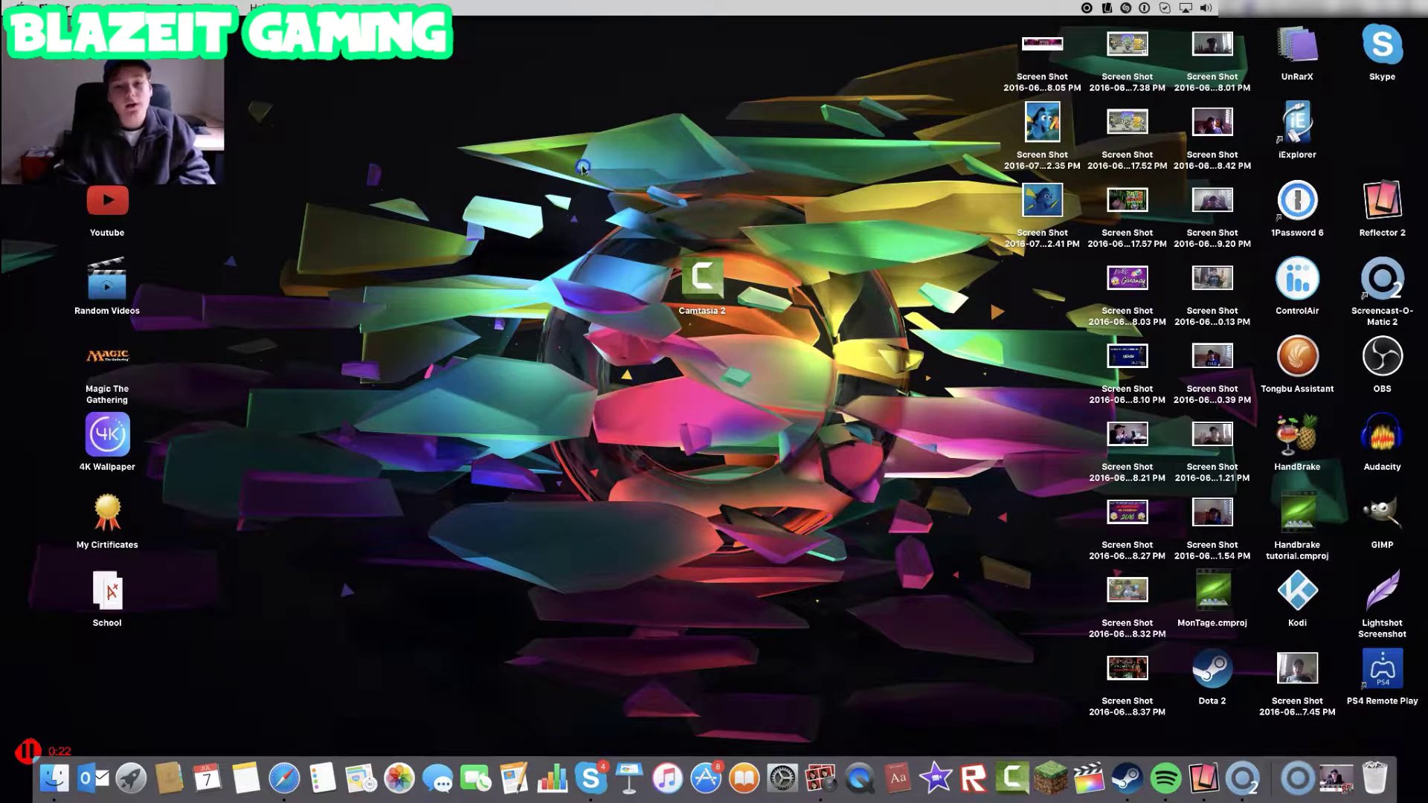
{"action": "left_click_drag", "start_coordinate": [582, 166], "coordinate": [913, 513]}
{"action": "left_click", "coordinate": [828, 466]}
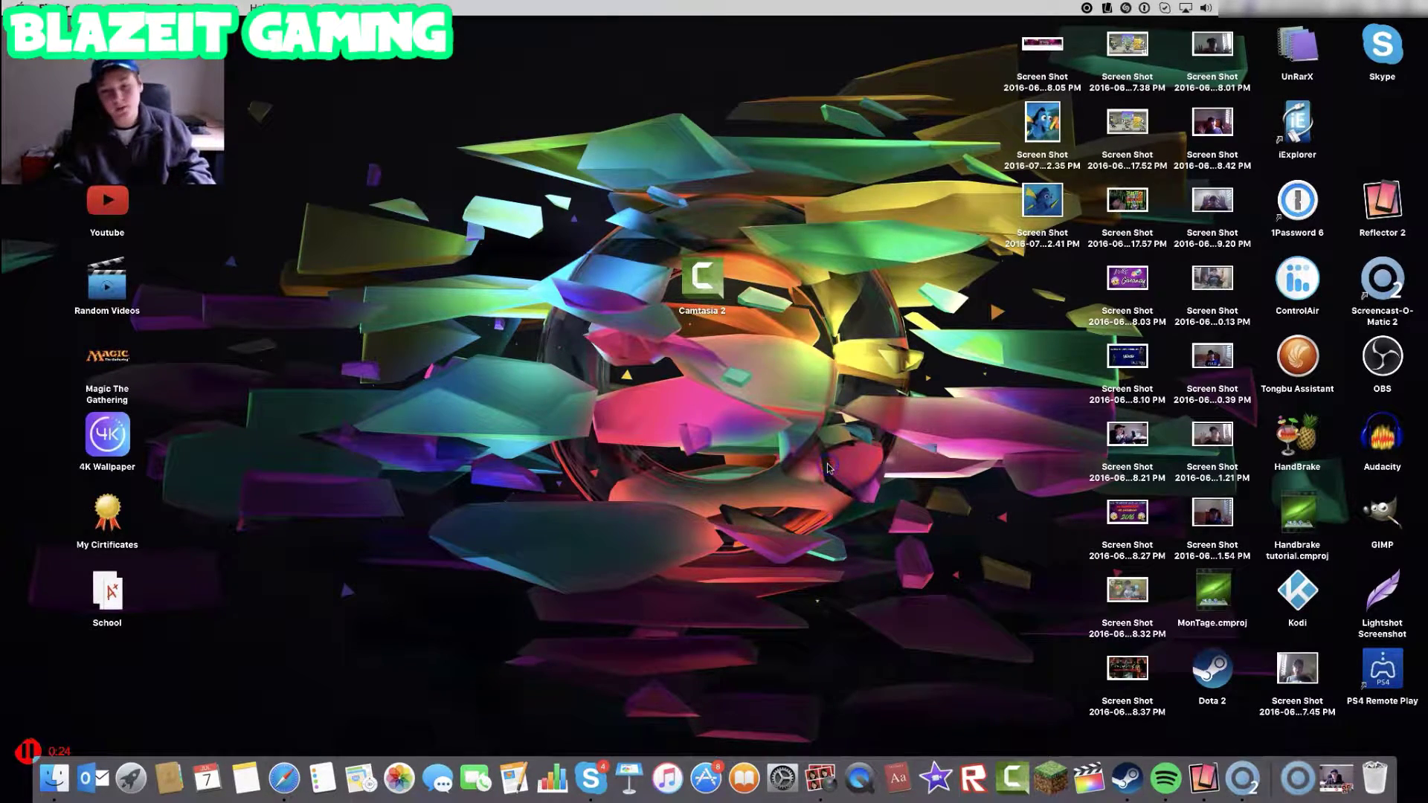
{"action": "left_click_drag", "start_coordinate": [791, 647], "coordinate": [503, 468]}
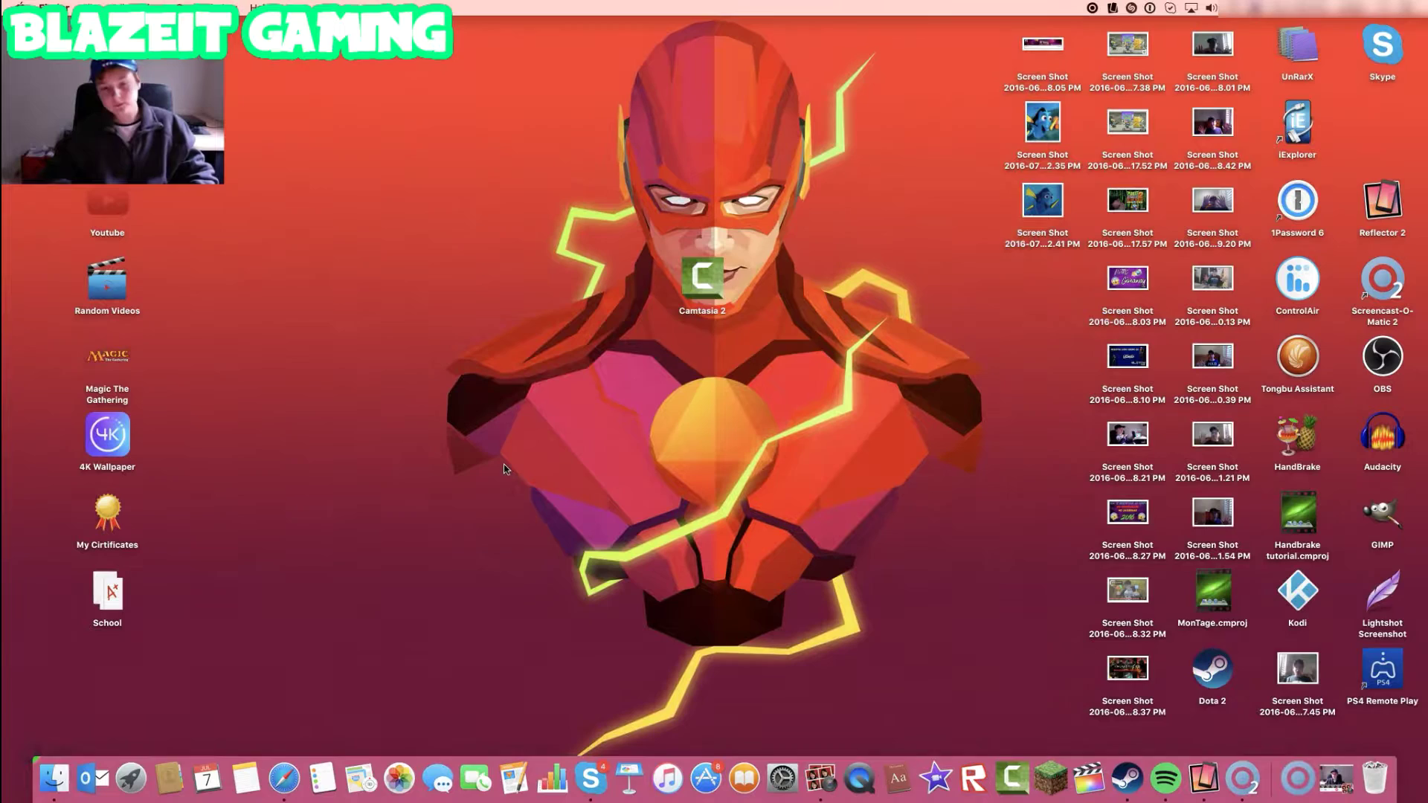
{"action": "left_click_drag", "start_coordinate": [622, 237], "coordinate": [815, 464]}
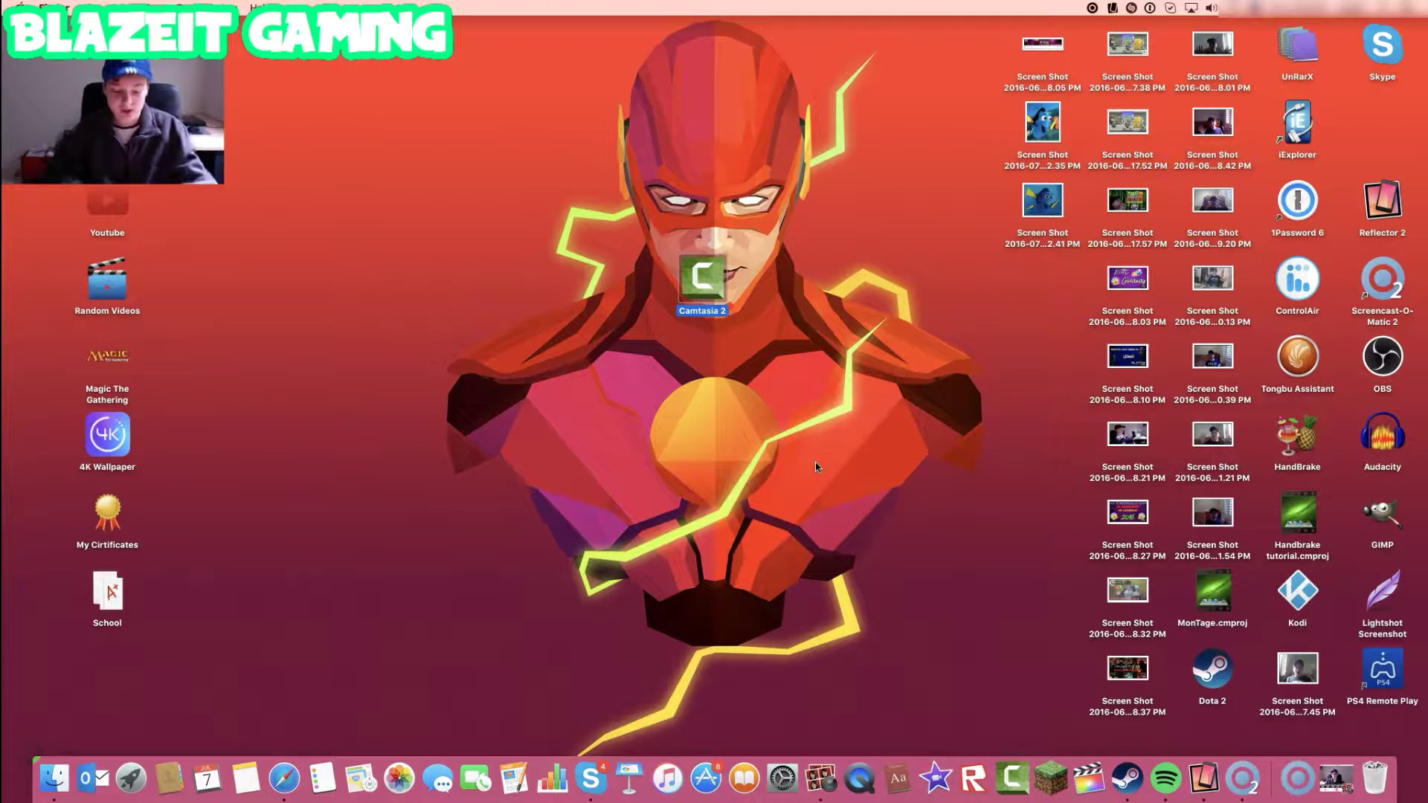
- Launch Terminal from Spotlight and place its window on the left side of the desktop
{"action": "key", "text": "super+space"}
{"action": "type", "text": "t"}
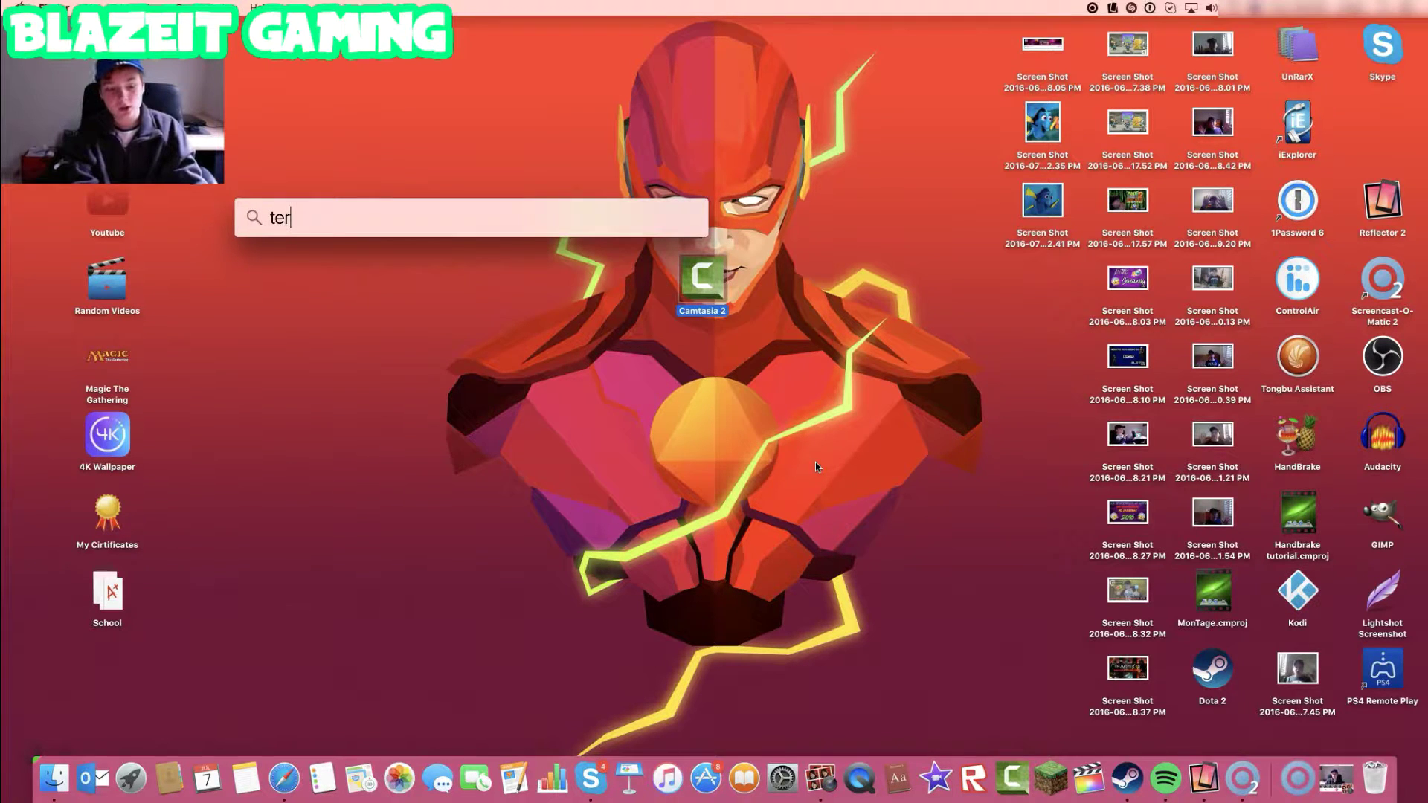
{"action": "key", "text": "Return"}
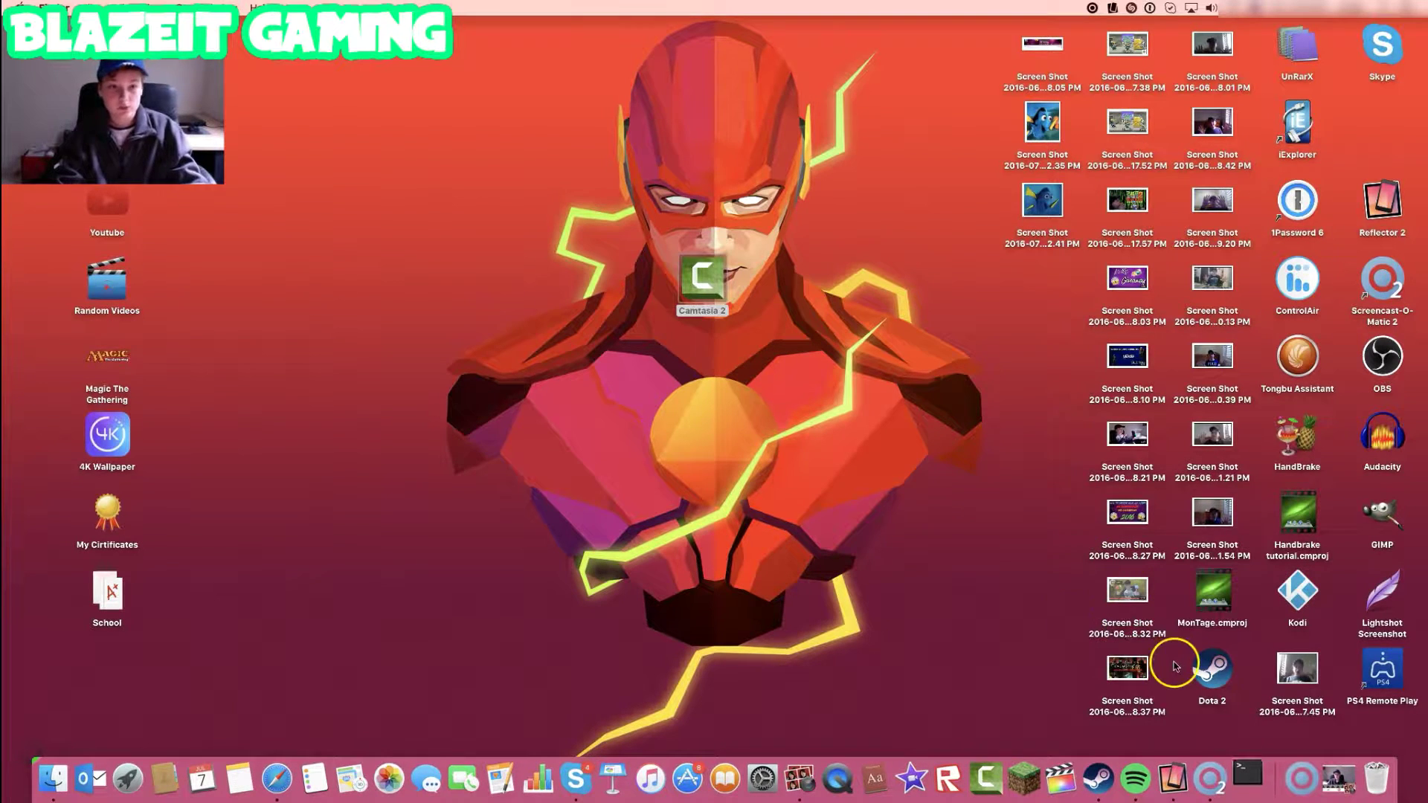
{"action": "left_click", "coordinate": [1246, 777]}
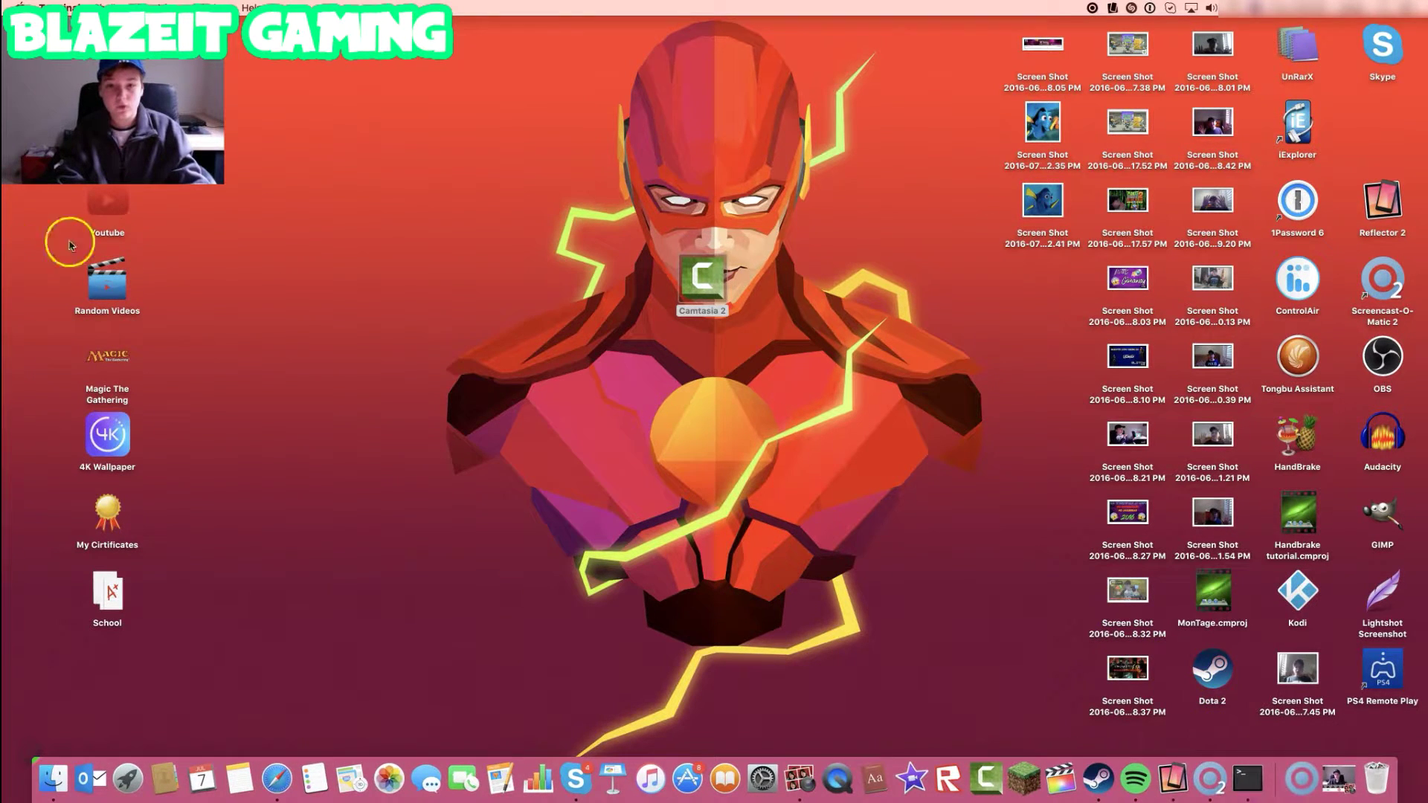
{"action": "left_click_drag", "start_coordinate": [900, 48], "coordinate": [442, 297]}
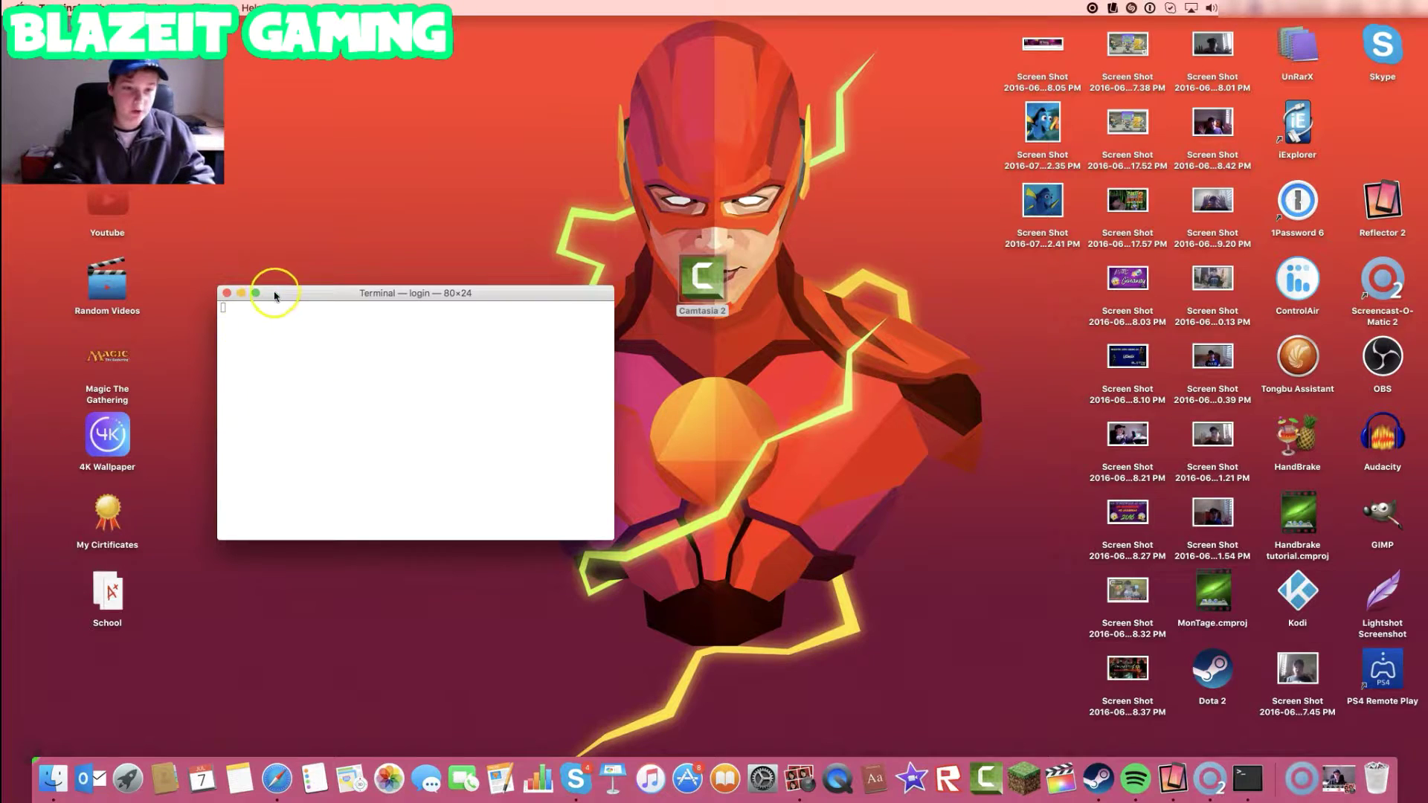
{"action": "left_click_drag", "start_coordinate": [278, 293], "coordinate": [270, 270]}
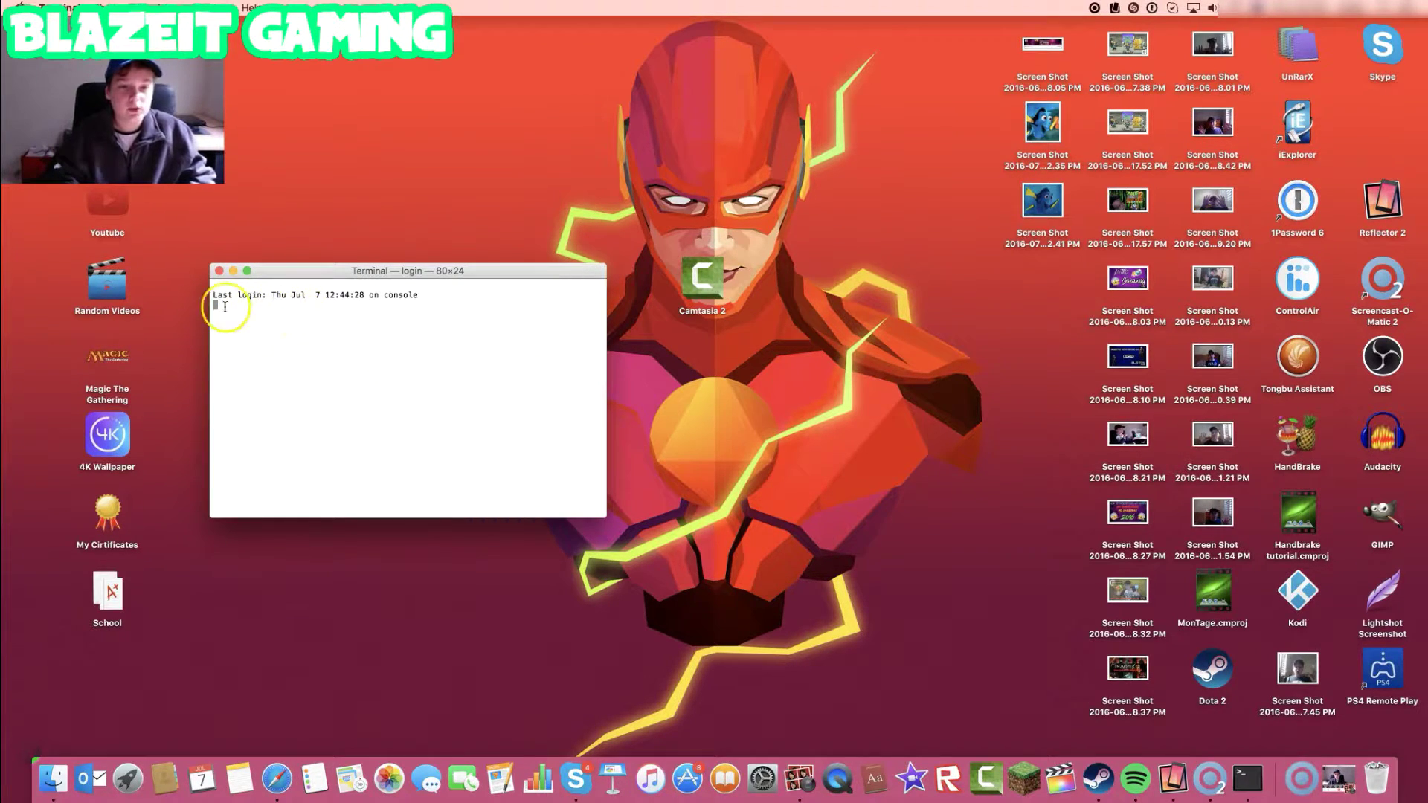
- Bring up fresh empty bash prompt lines in the Terminal window
{"action": "key", "text": "Return"}
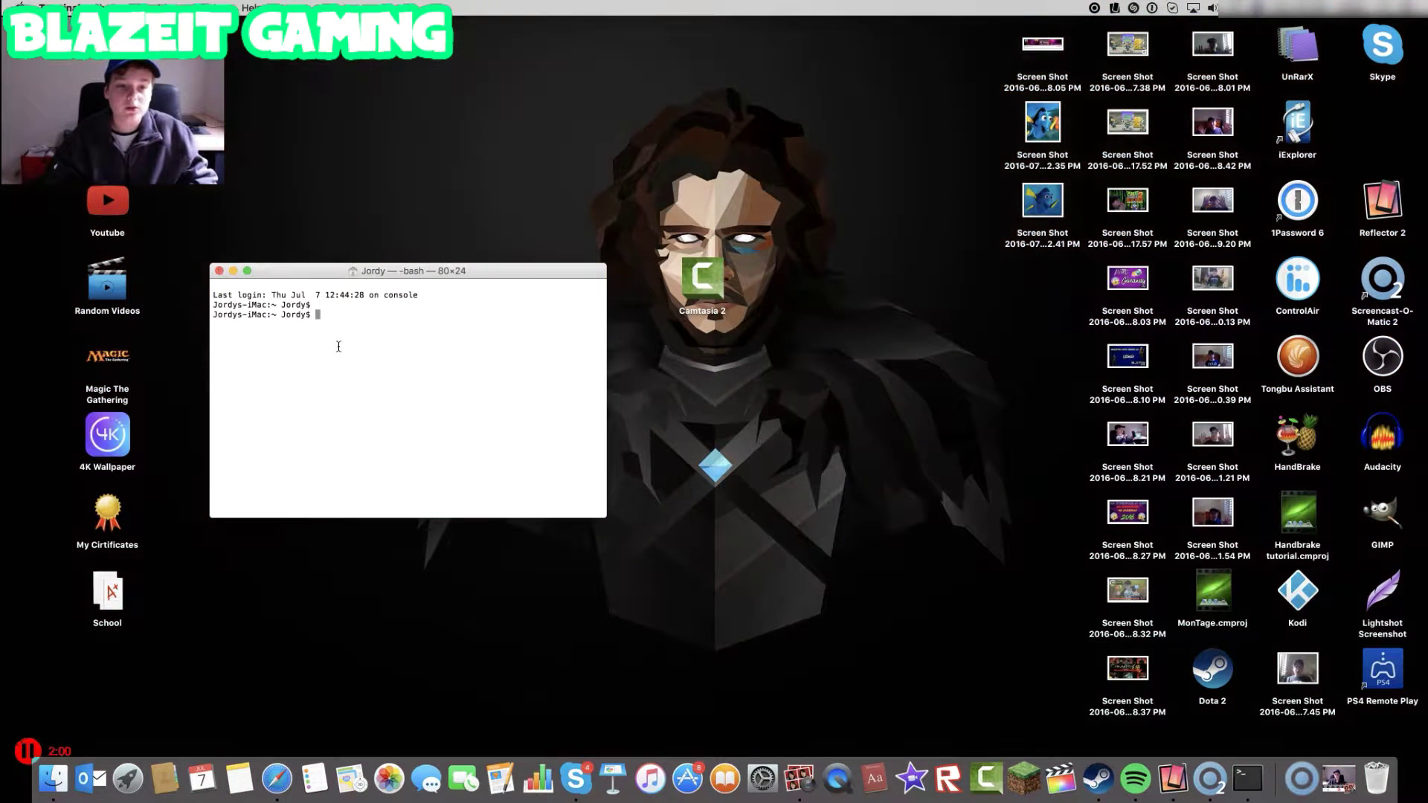
{"action": "left_click_drag", "start_coordinate": [350, 309], "coordinate": [206, 303]}
{"action": "left_click", "coordinate": [369, 341]}
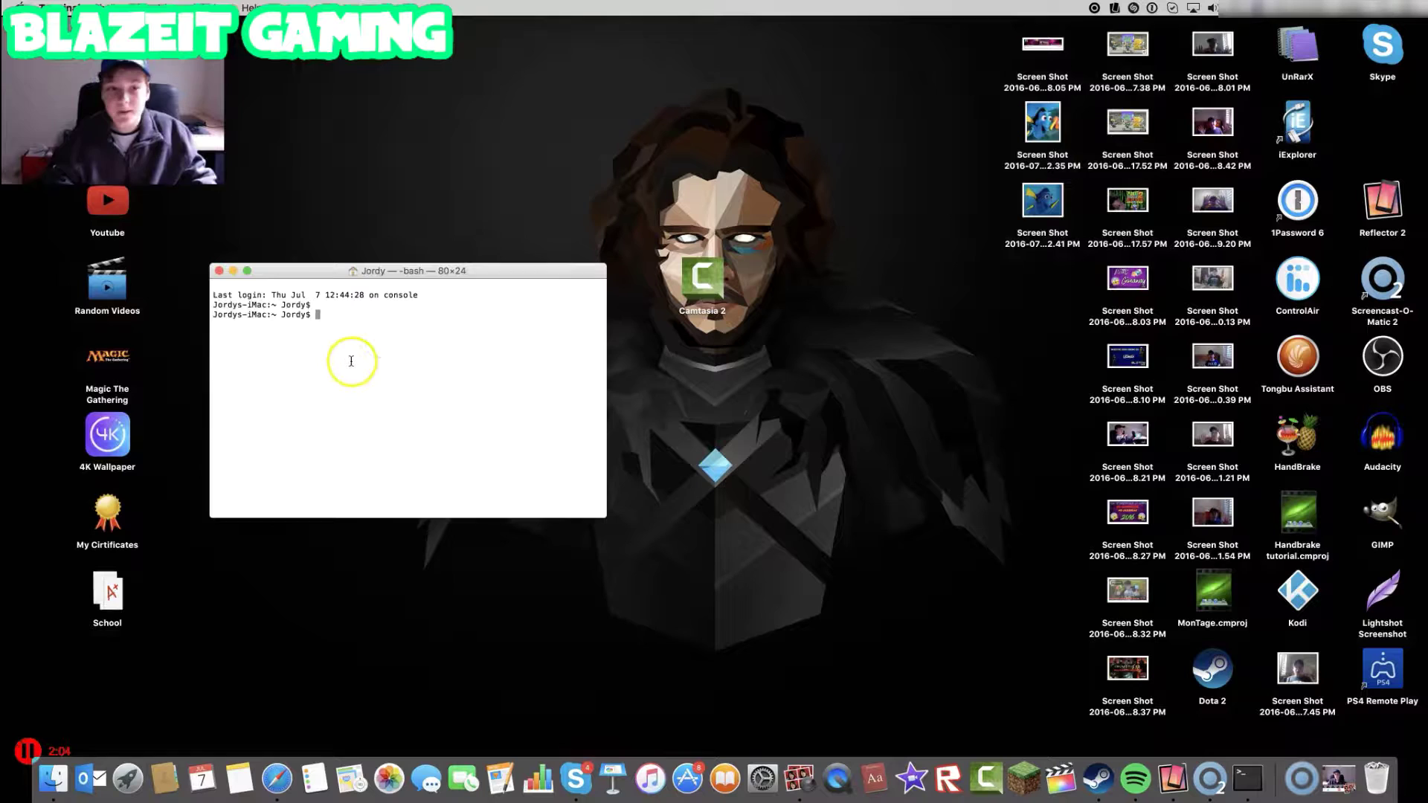
{"action": "double_click", "coordinate": [345, 313]}
{"action": "left_click", "coordinate": [343, 315]}
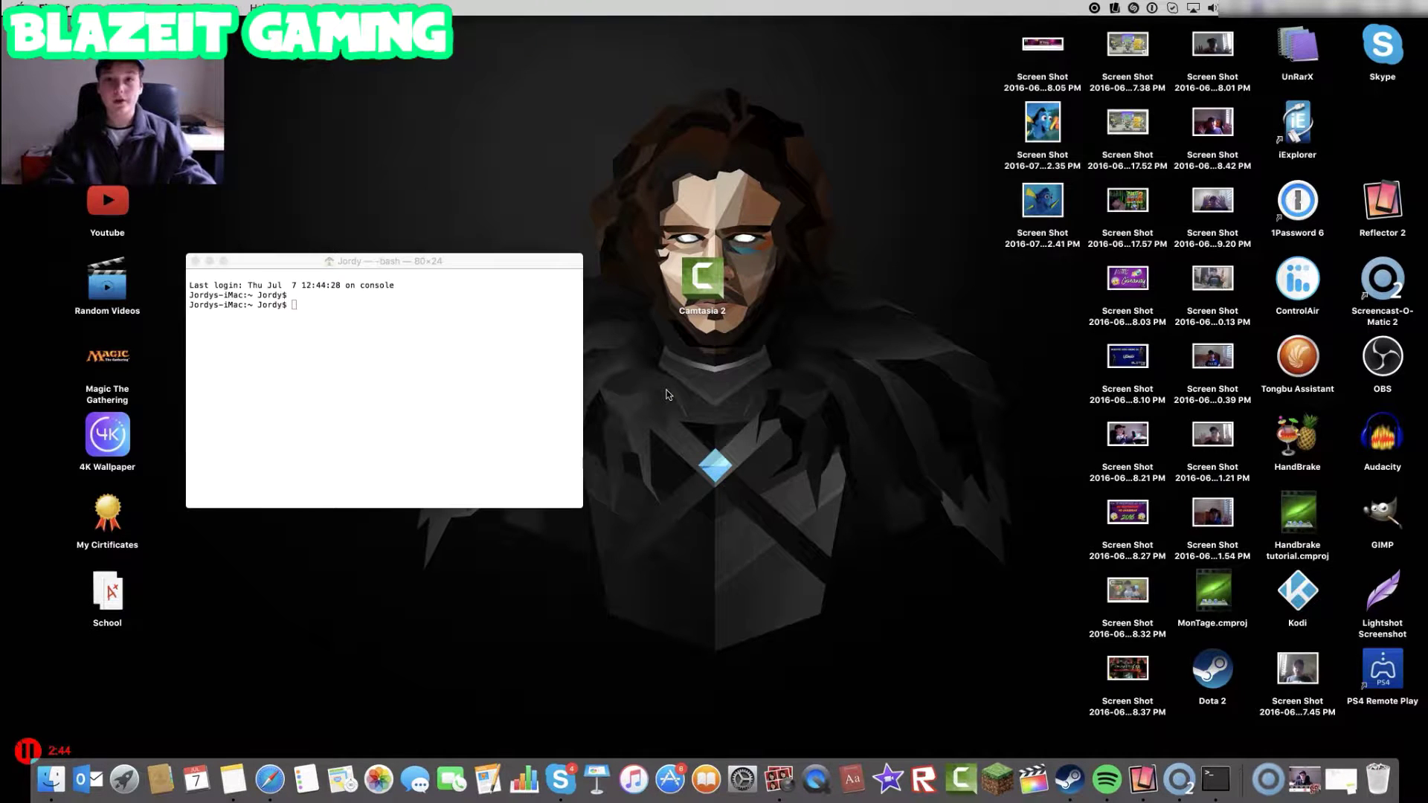
{"action": "double_click", "coordinate": [702, 277]}
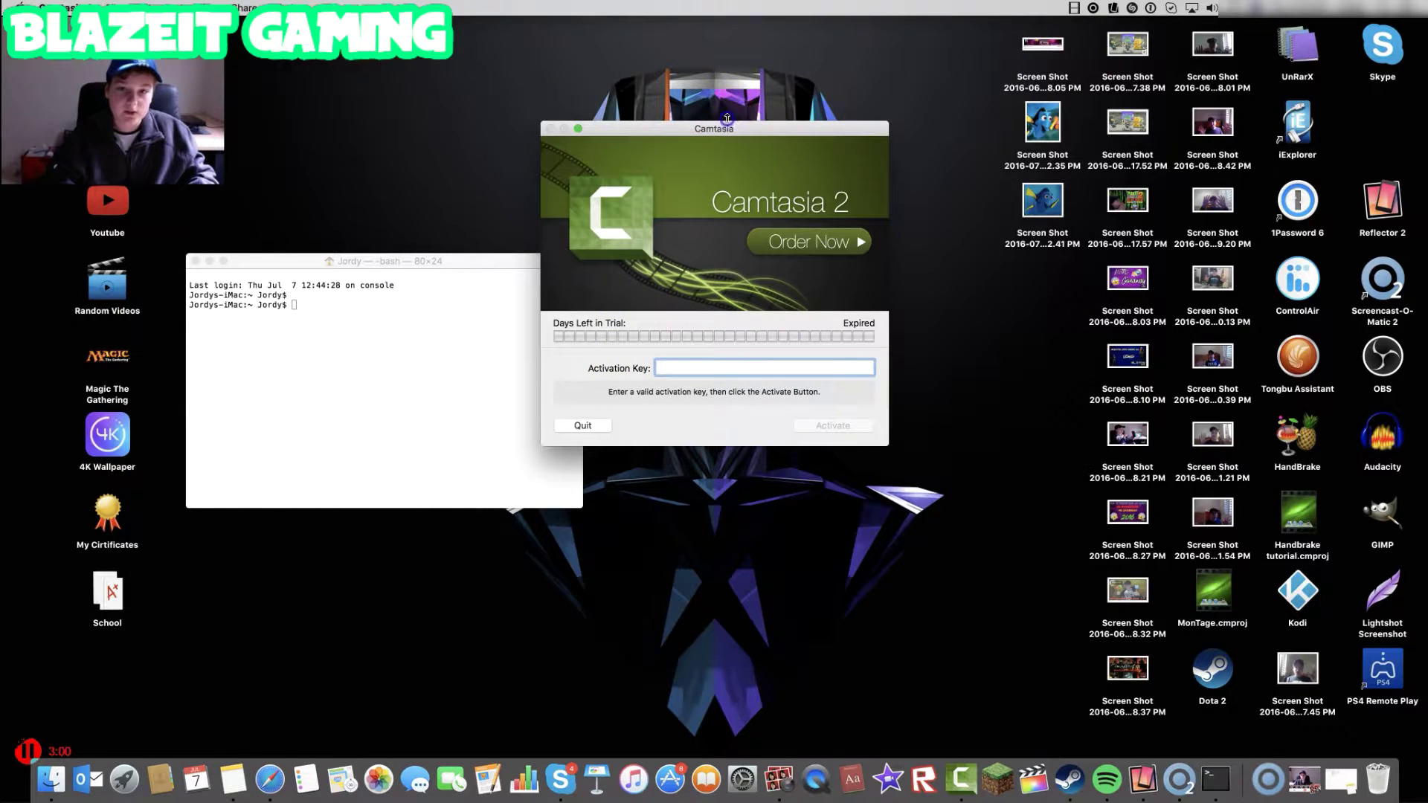
{"action": "left_click", "coordinate": [581, 425]}
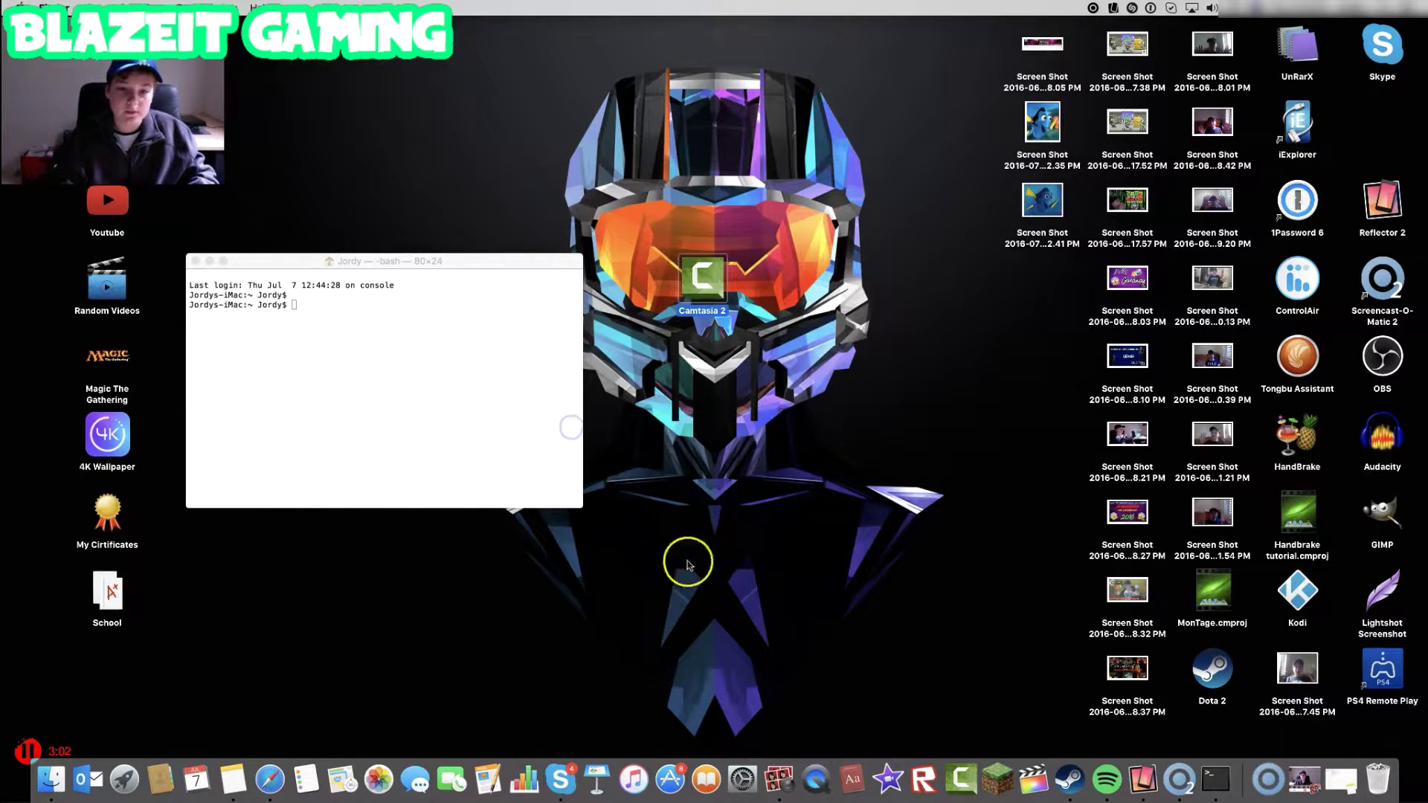
- Paste rm -r ~/Library/Application\ Support/.settings at the Terminal prompt
{"action": "left_click", "coordinate": [414, 351]}
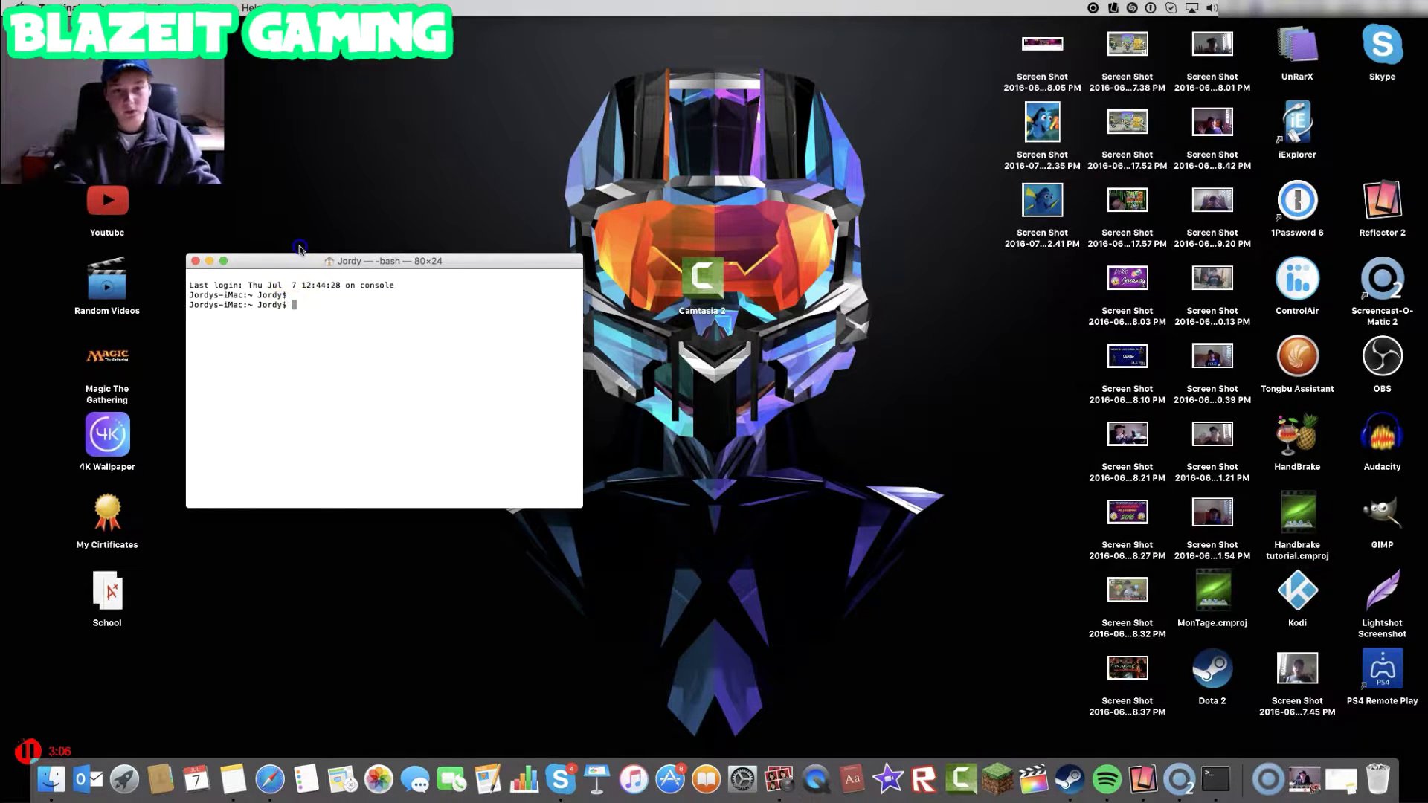
{"action": "left_click_drag", "start_coordinate": [300, 262], "coordinate": [300, 225]}
{"action": "type", "text": "rm -r ~/Library/Application\\ Support/.settings"}
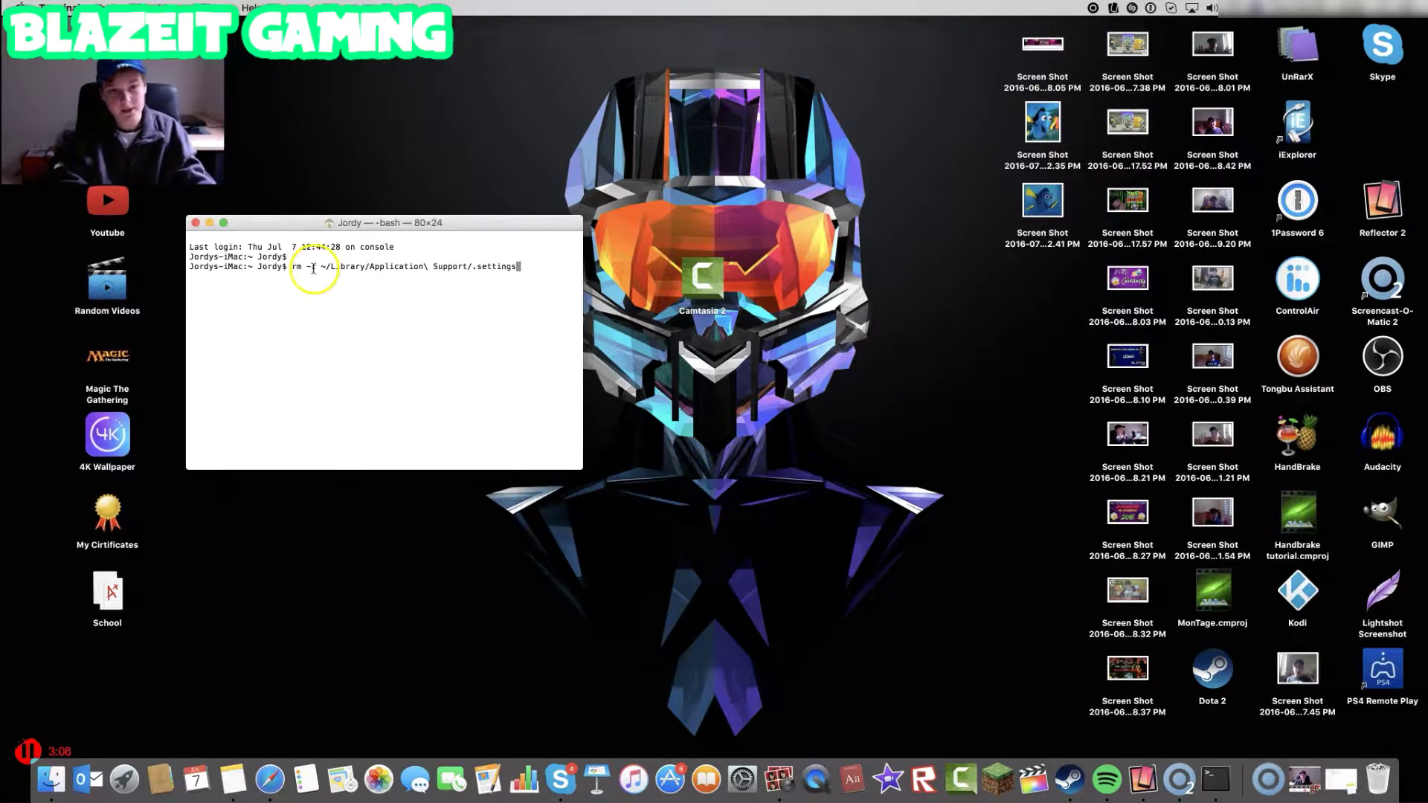
{"action": "left_click_drag", "start_coordinate": [535, 275], "coordinate": [297, 268]}
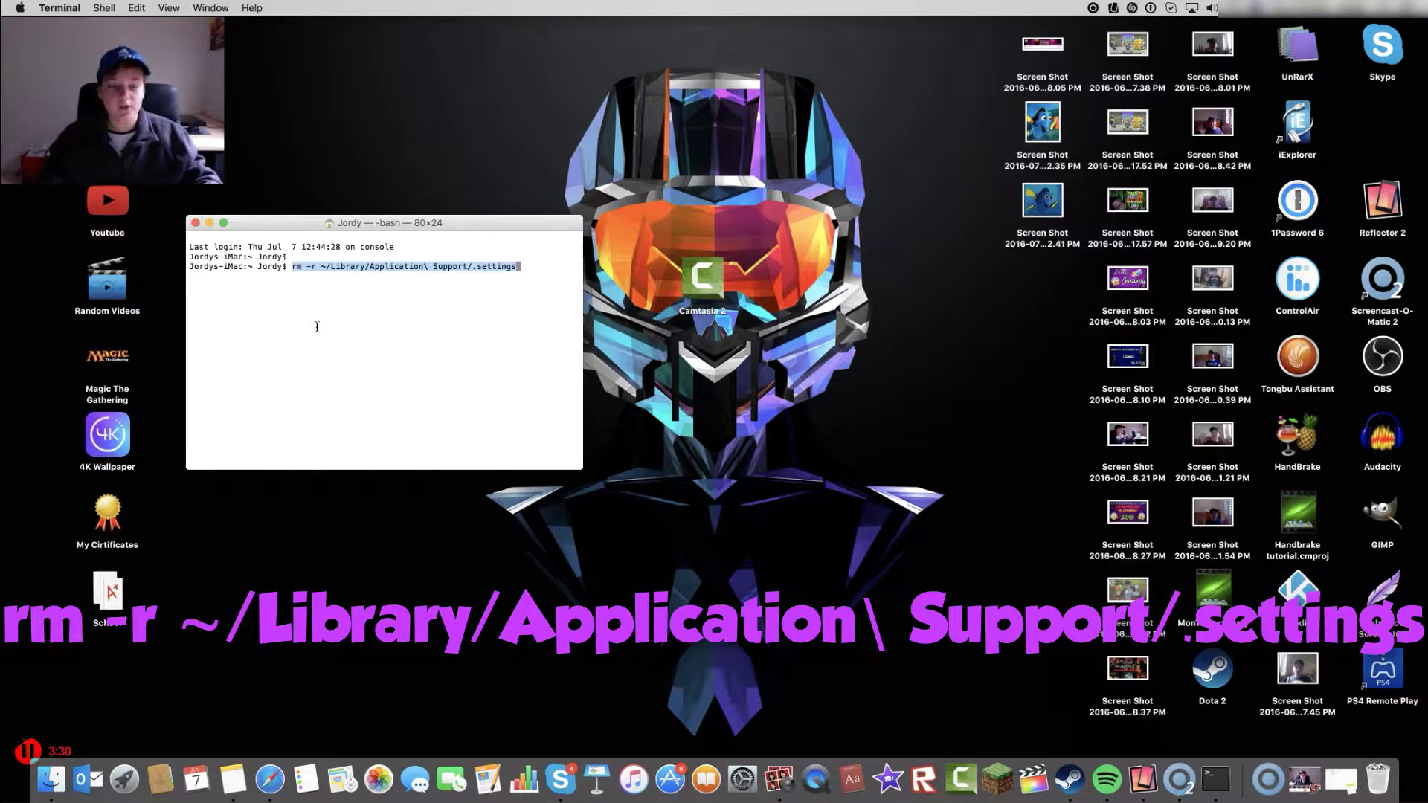
{"action": "left_click", "coordinate": [524, 292]}
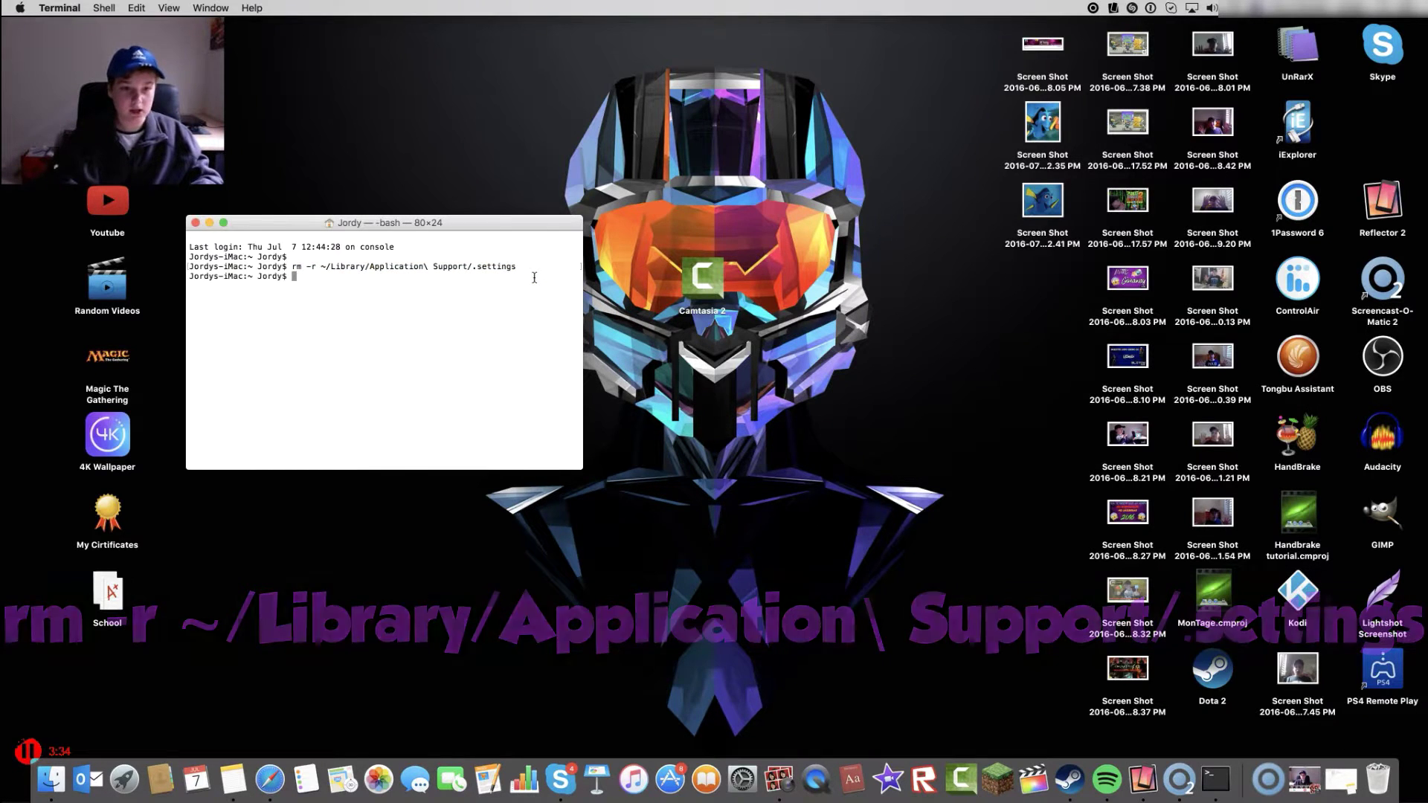
- Run the rm command to delete the .settings data, then shift the Terminal window up
{"action": "key", "text": "Return"}
{"action": "left_click", "coordinate": [287, 277]}
{"action": "left_click_drag", "start_coordinate": [294, 277], "coordinate": [171, 275]}
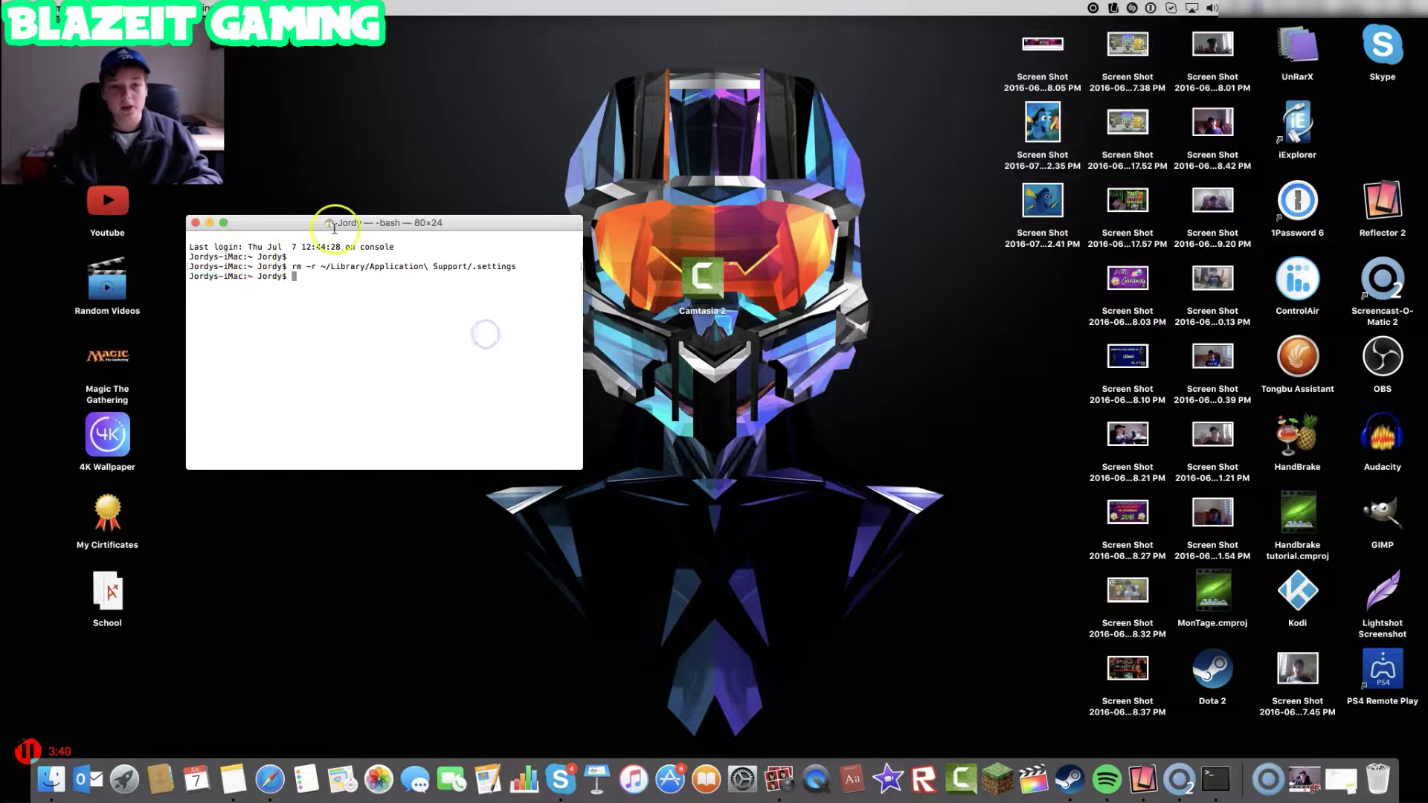
{"action": "left_click_drag", "start_coordinate": [308, 223], "coordinate": [341, 188]}
- Close Terminal, relaunch Camtasia 2, and continue the trial with 30 days left
{"action": "left_click", "coordinate": [229, 187]}
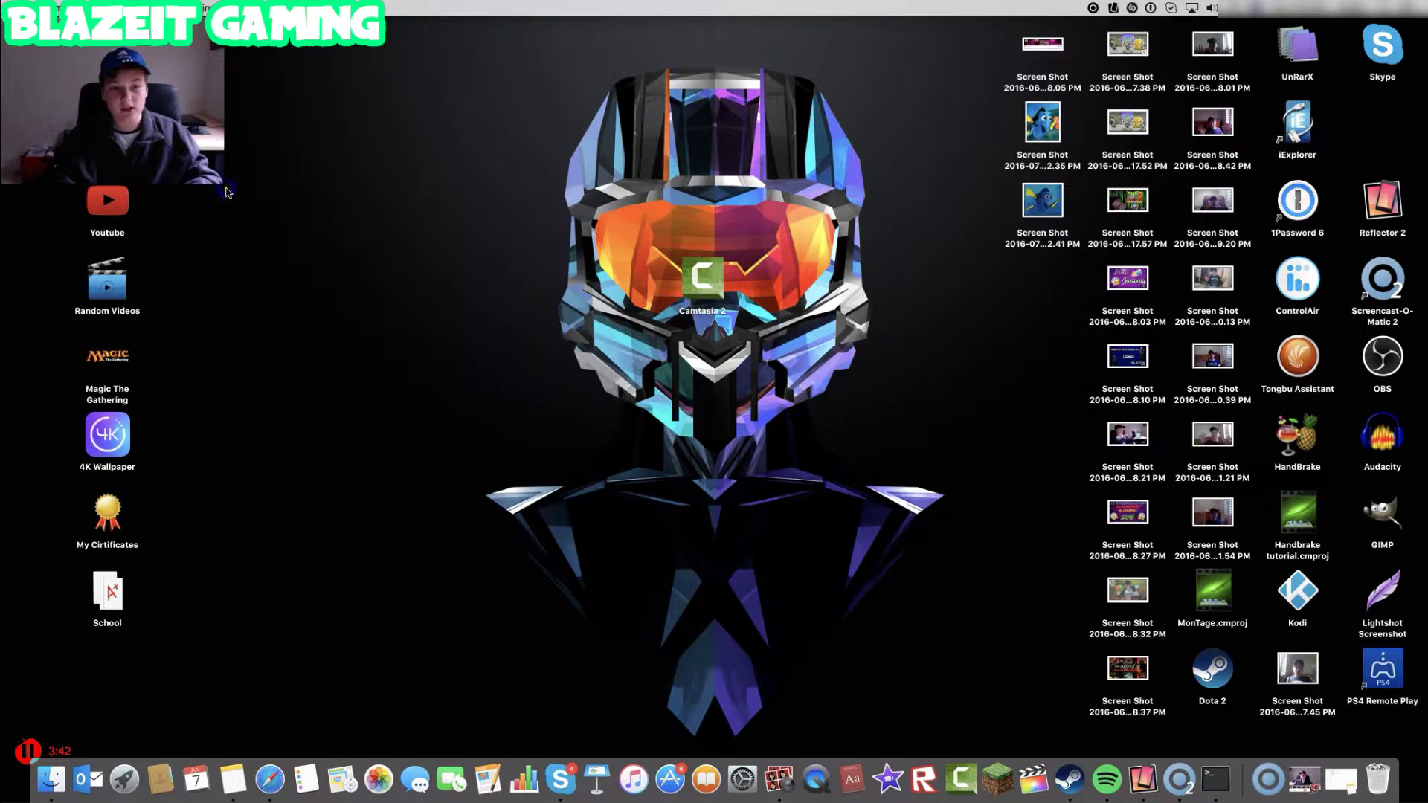
{"action": "double_click", "coordinate": [743, 287]}
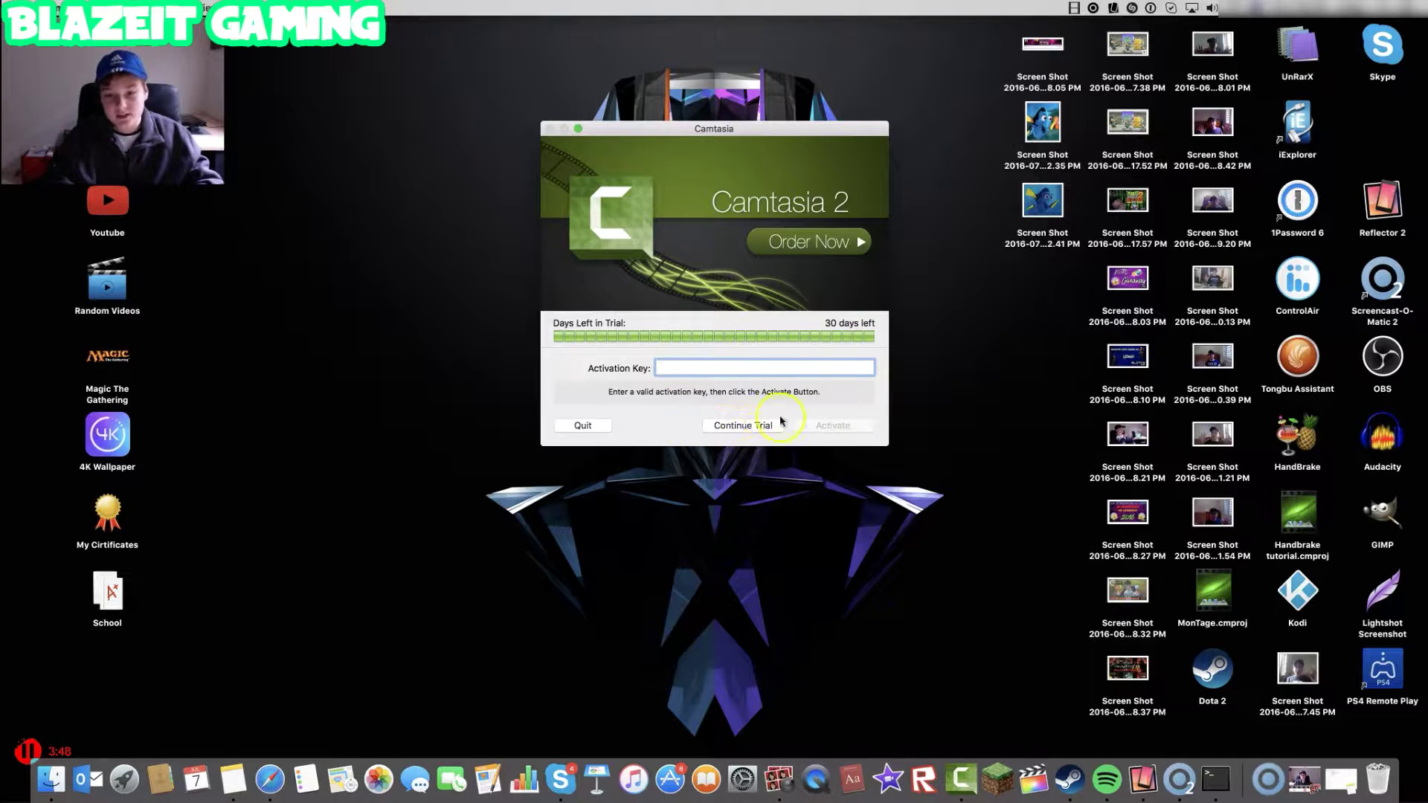
{"action": "left_click", "coordinate": [737, 425]}
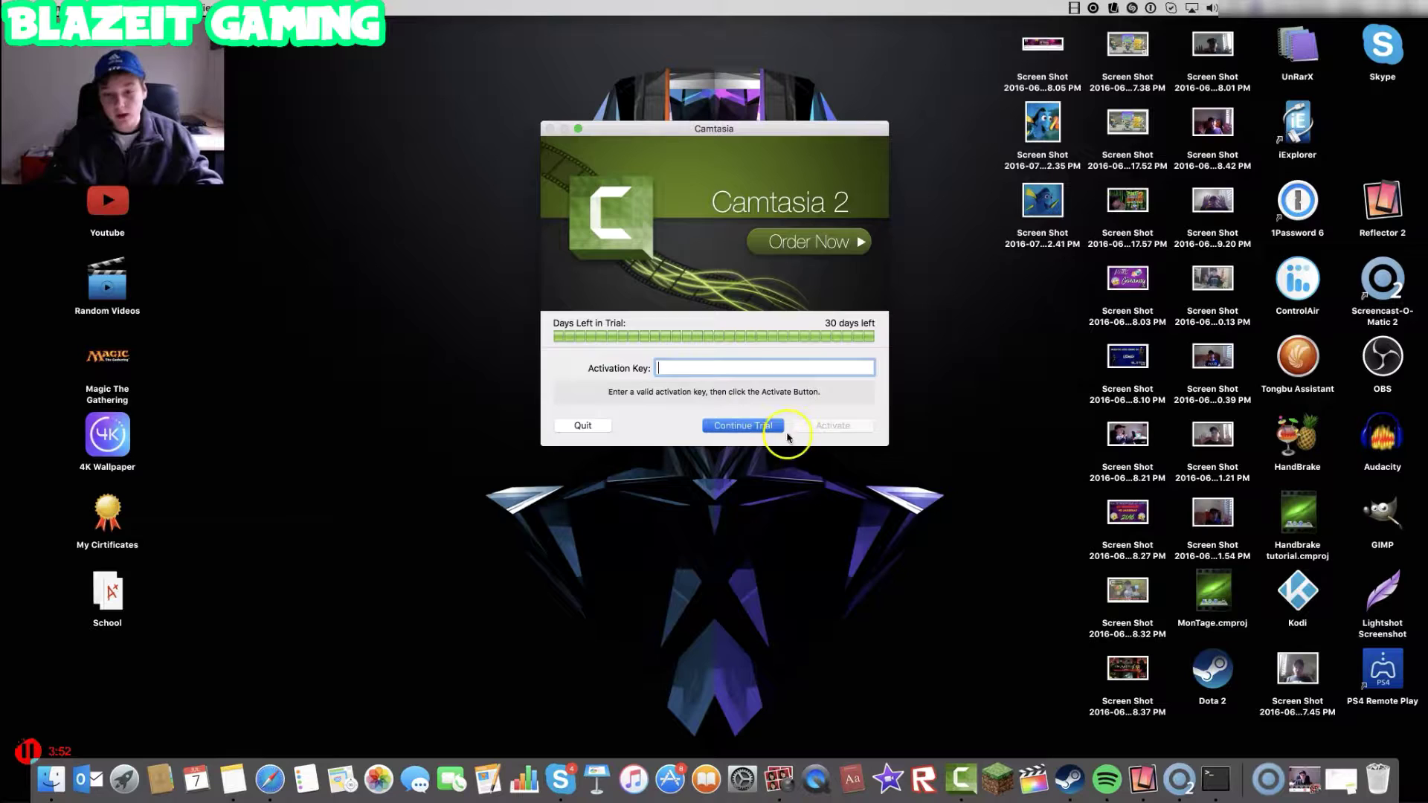
{"action": "left_click", "coordinate": [733, 425]}
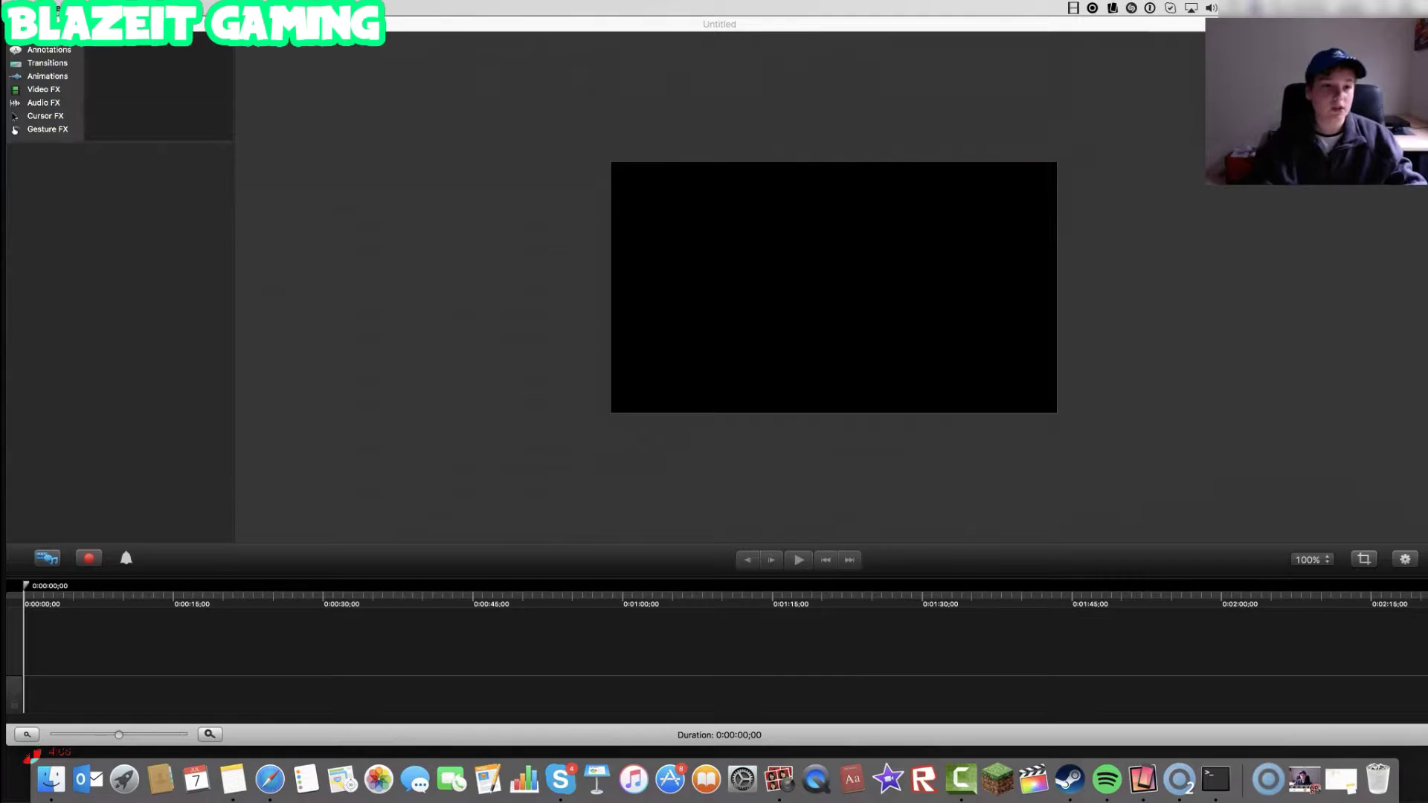
- Look through Camtasia 2's File and Window menus
{"action": "left_click", "coordinate": [45, 61]}
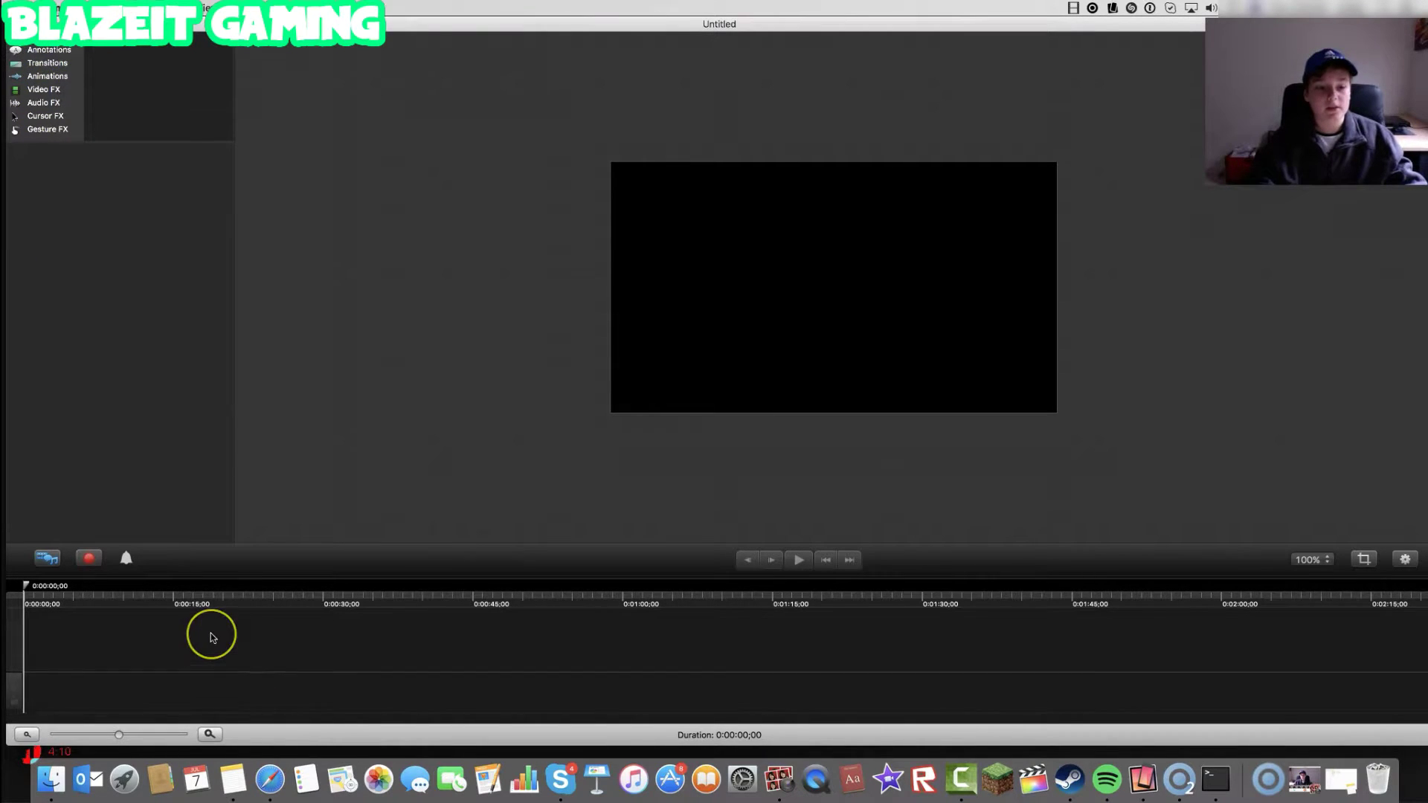
{"action": "left_click", "coordinate": [115, 7]}
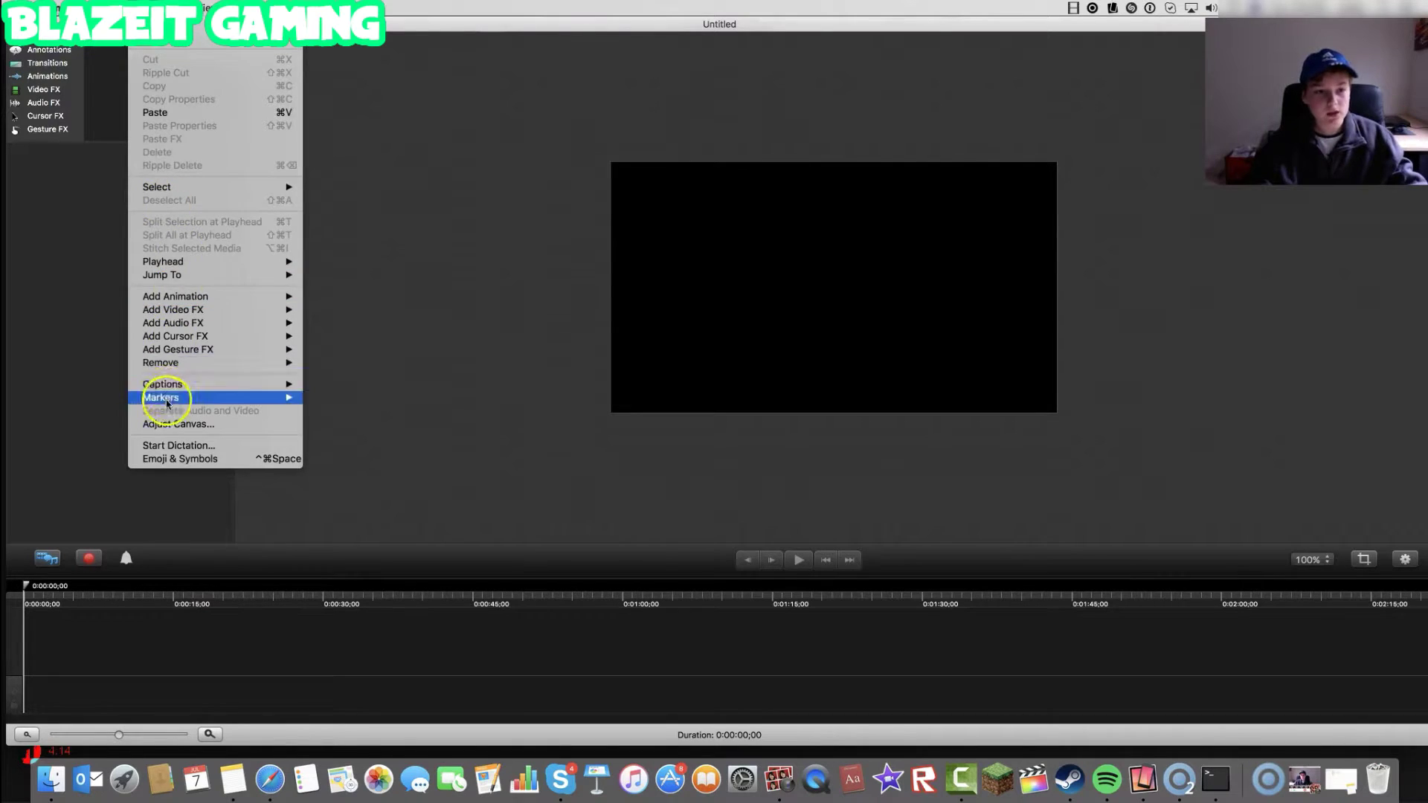
{"action": "mouse_move", "coordinate": [290, 8]}
{"action": "left_click", "coordinate": [563, 379]}
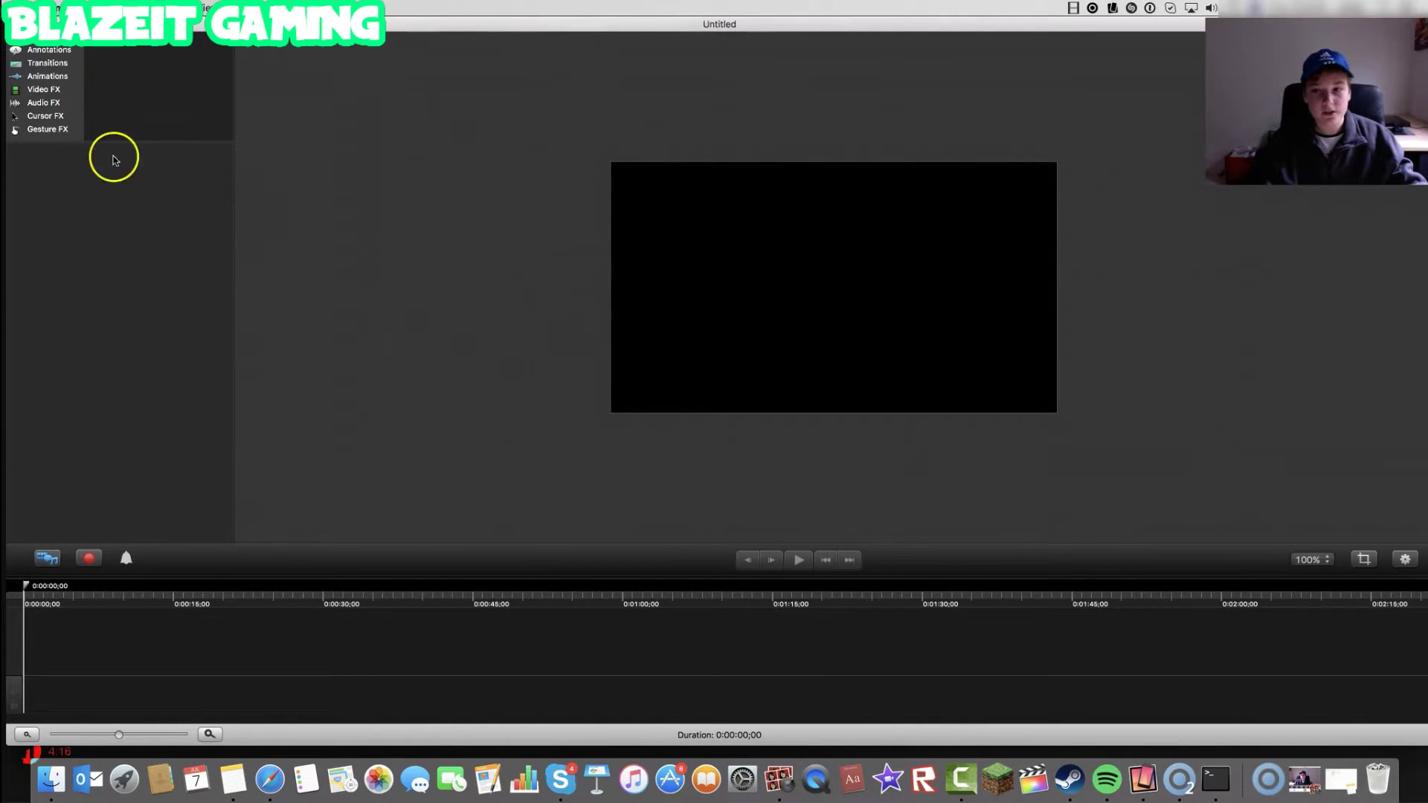
{"action": "left_click", "coordinate": [1073, 9]}
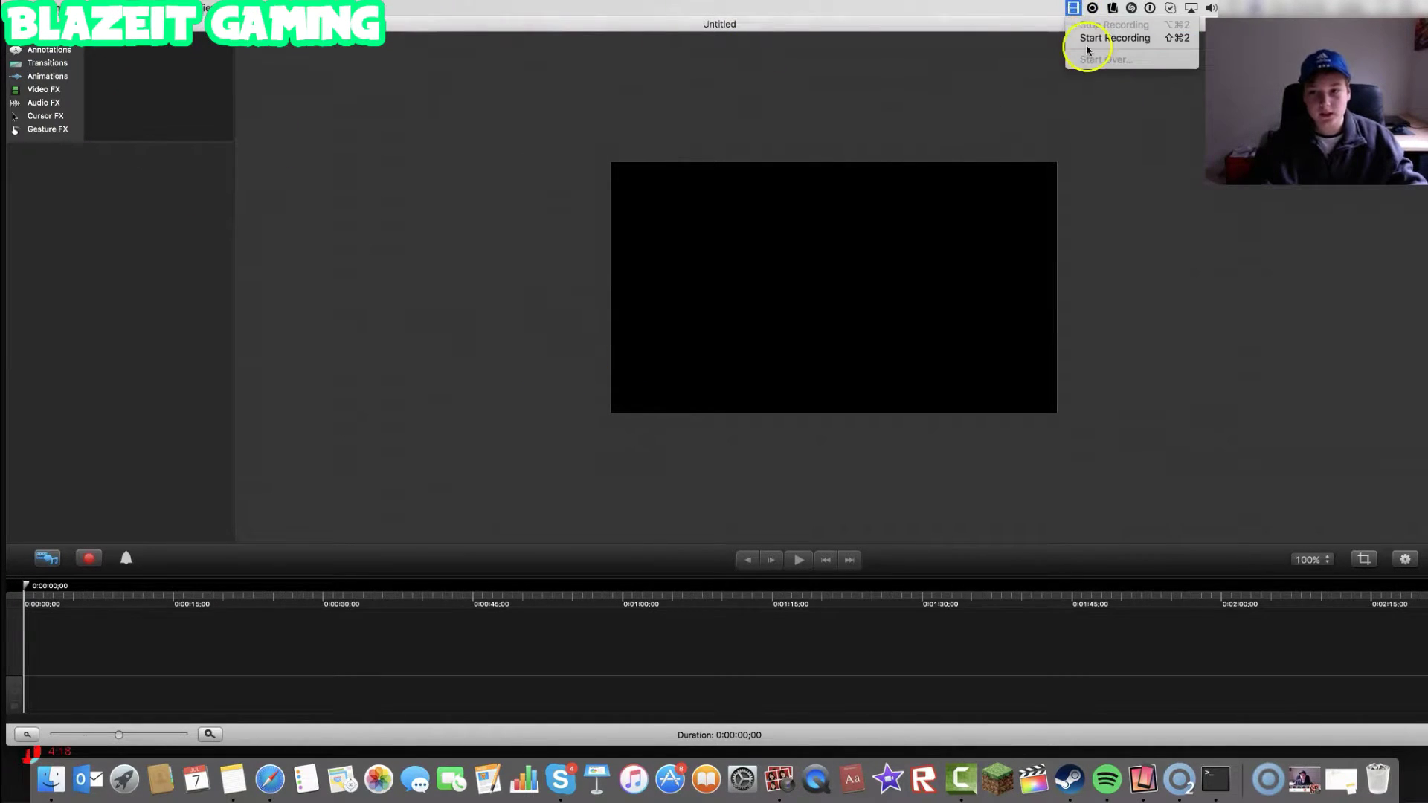
{"action": "left_click", "coordinate": [1116, 127]}
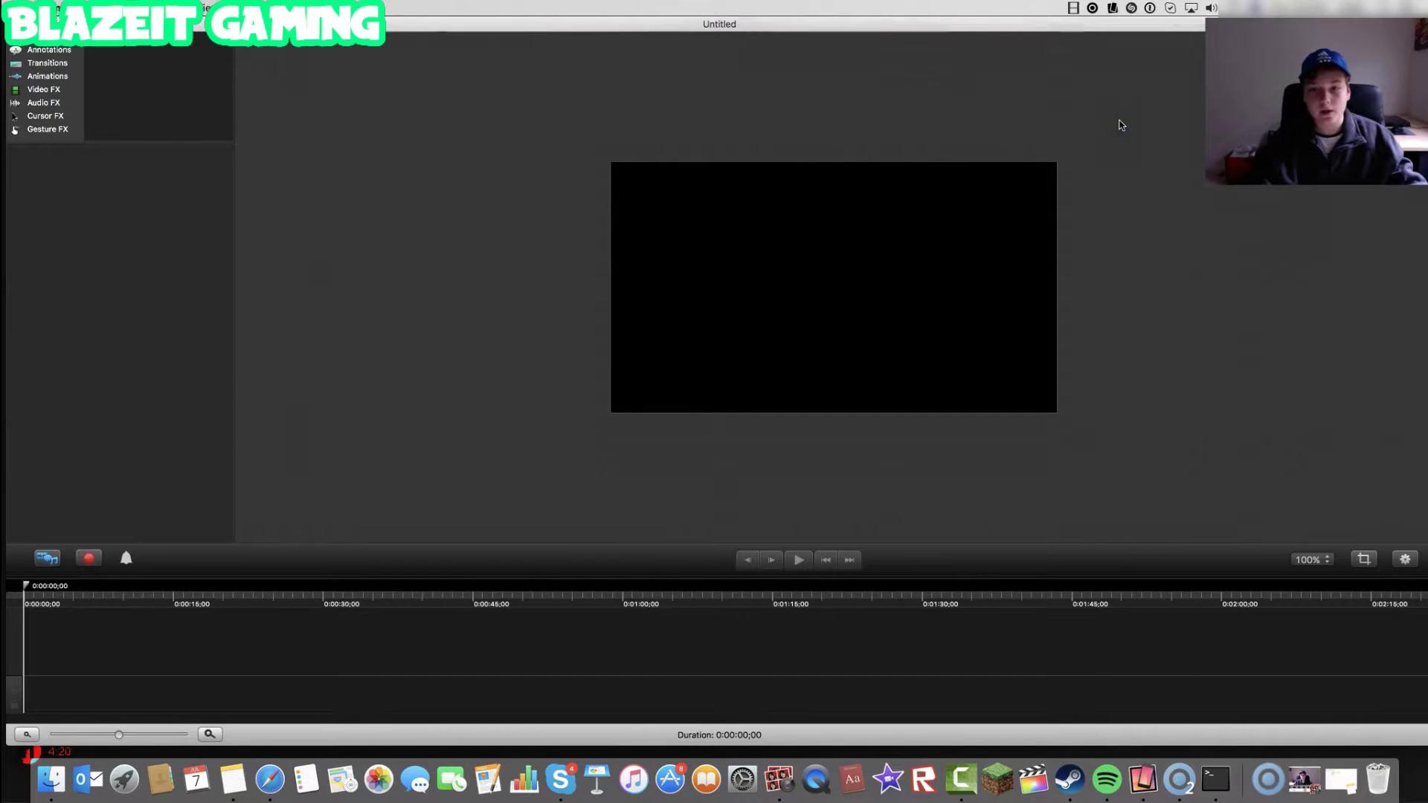
- Show Annotations and browse the callout, arrow, shape, highlight, sketch motion and keystroke styles
{"action": "left_click", "coordinate": [33, 49]}
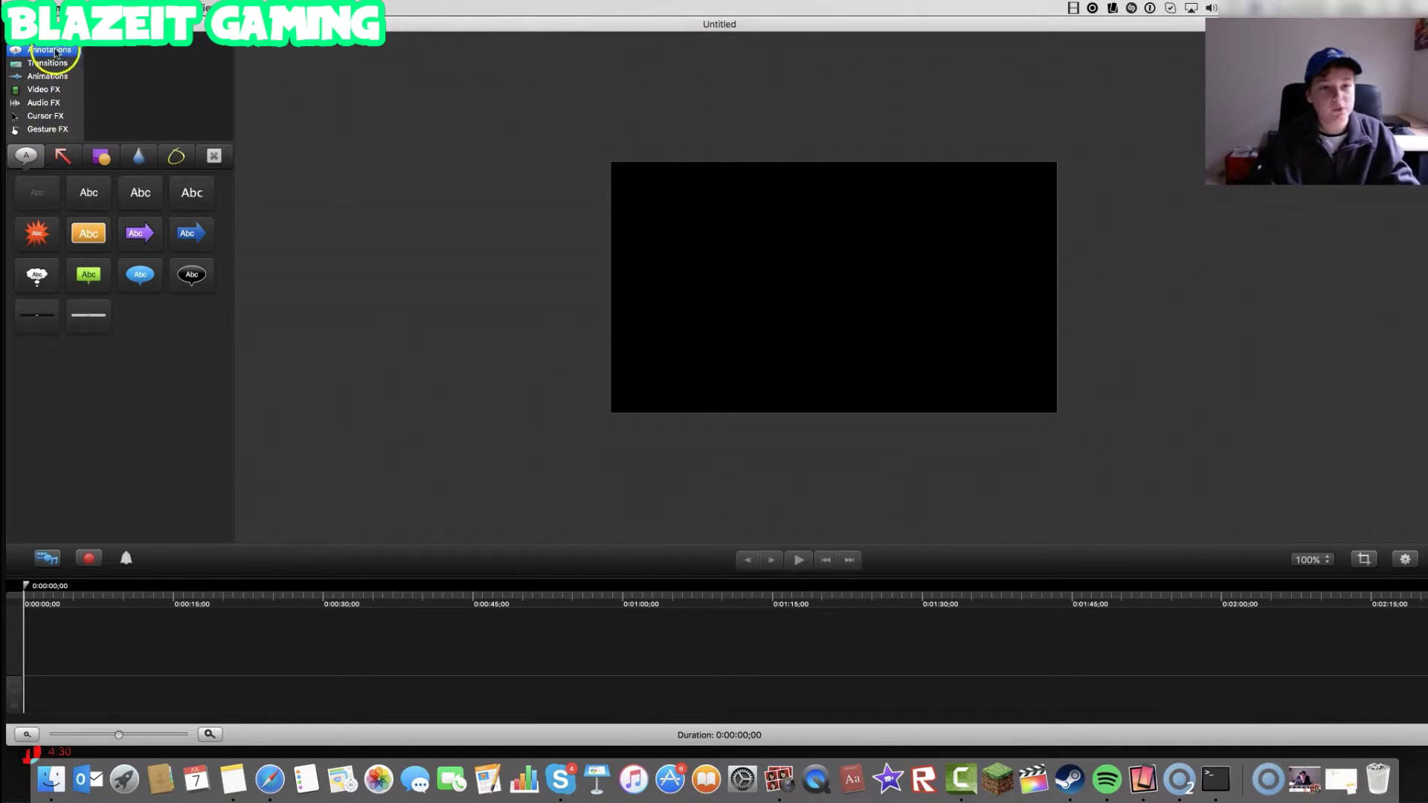
{"action": "left_click", "coordinate": [61, 156]}
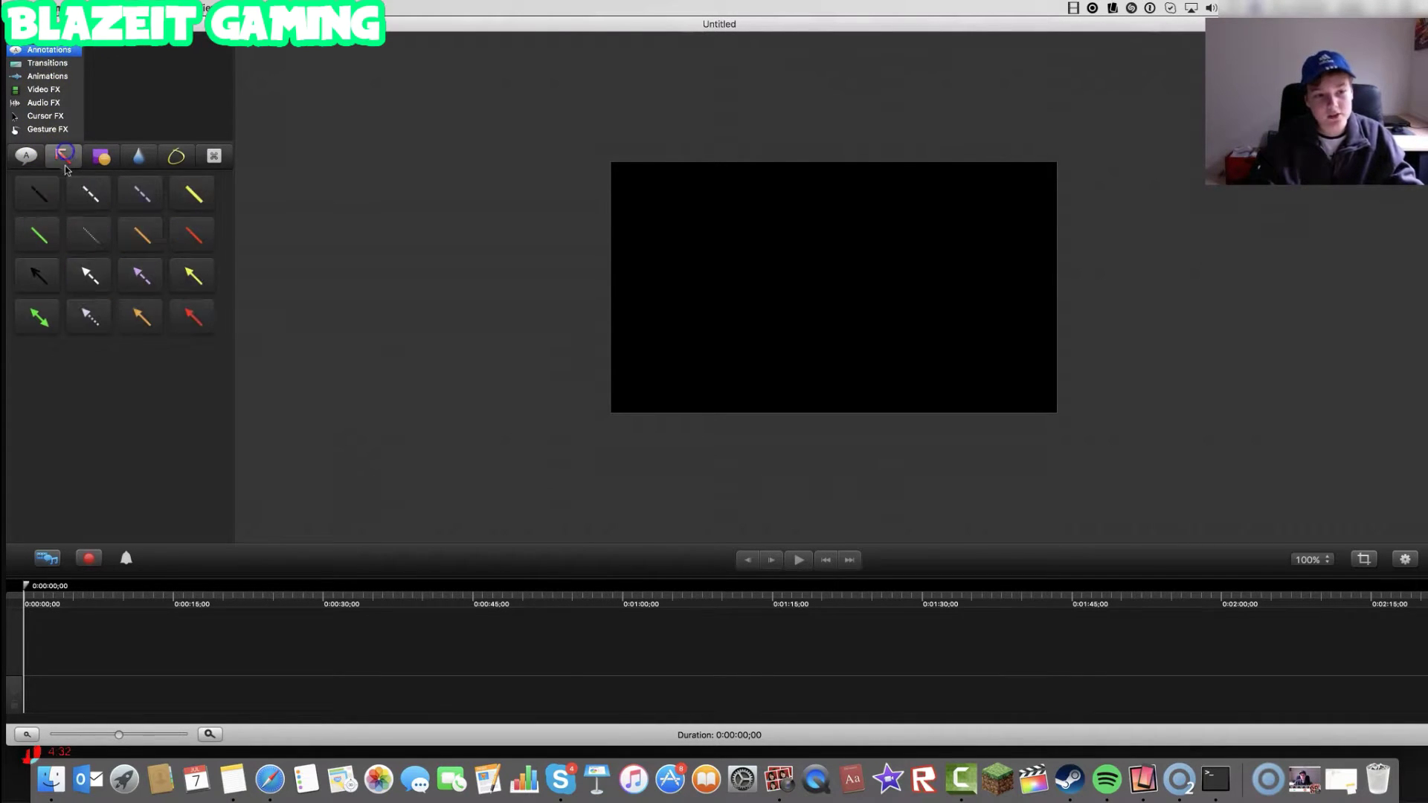
{"action": "left_click", "coordinate": [103, 157]}
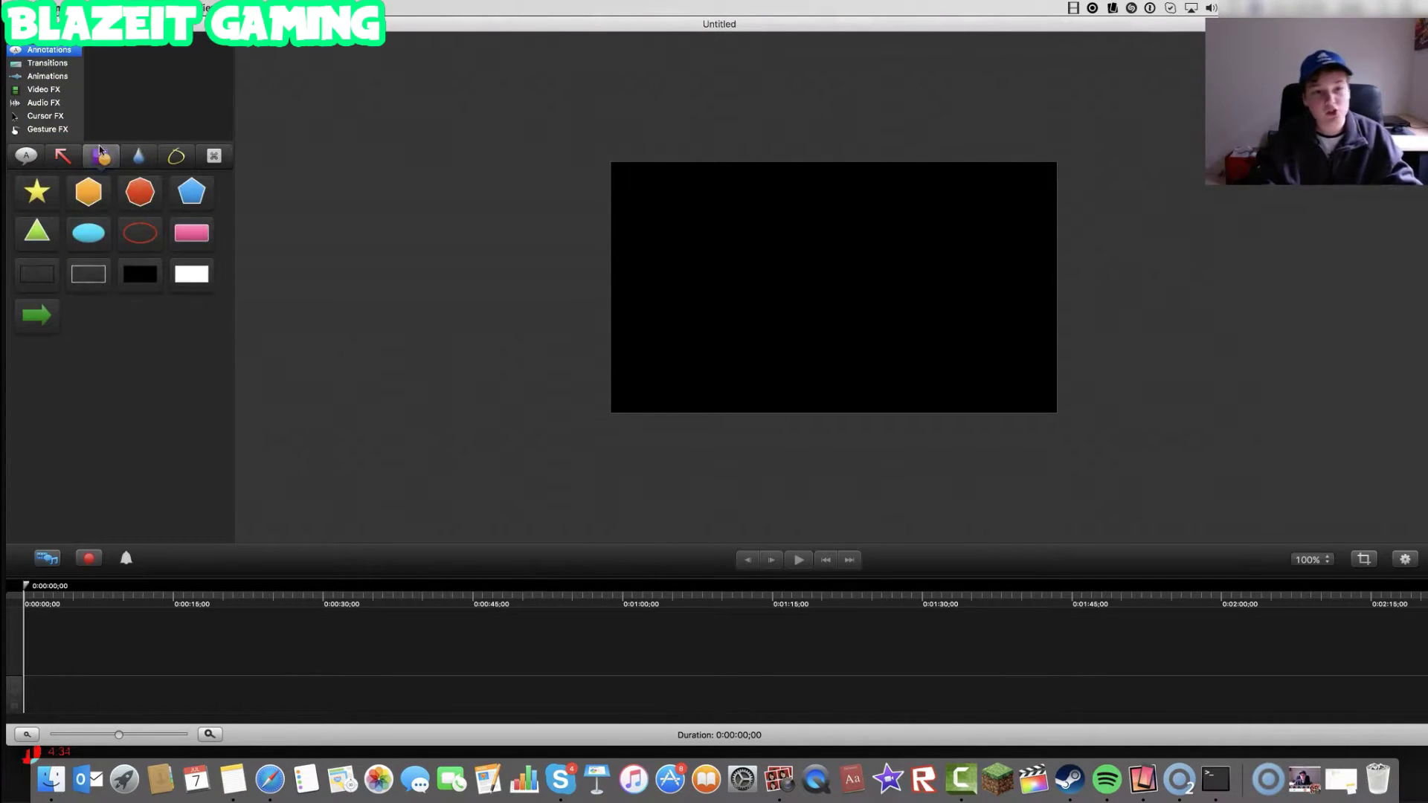
{"action": "left_click", "coordinate": [138, 155]}
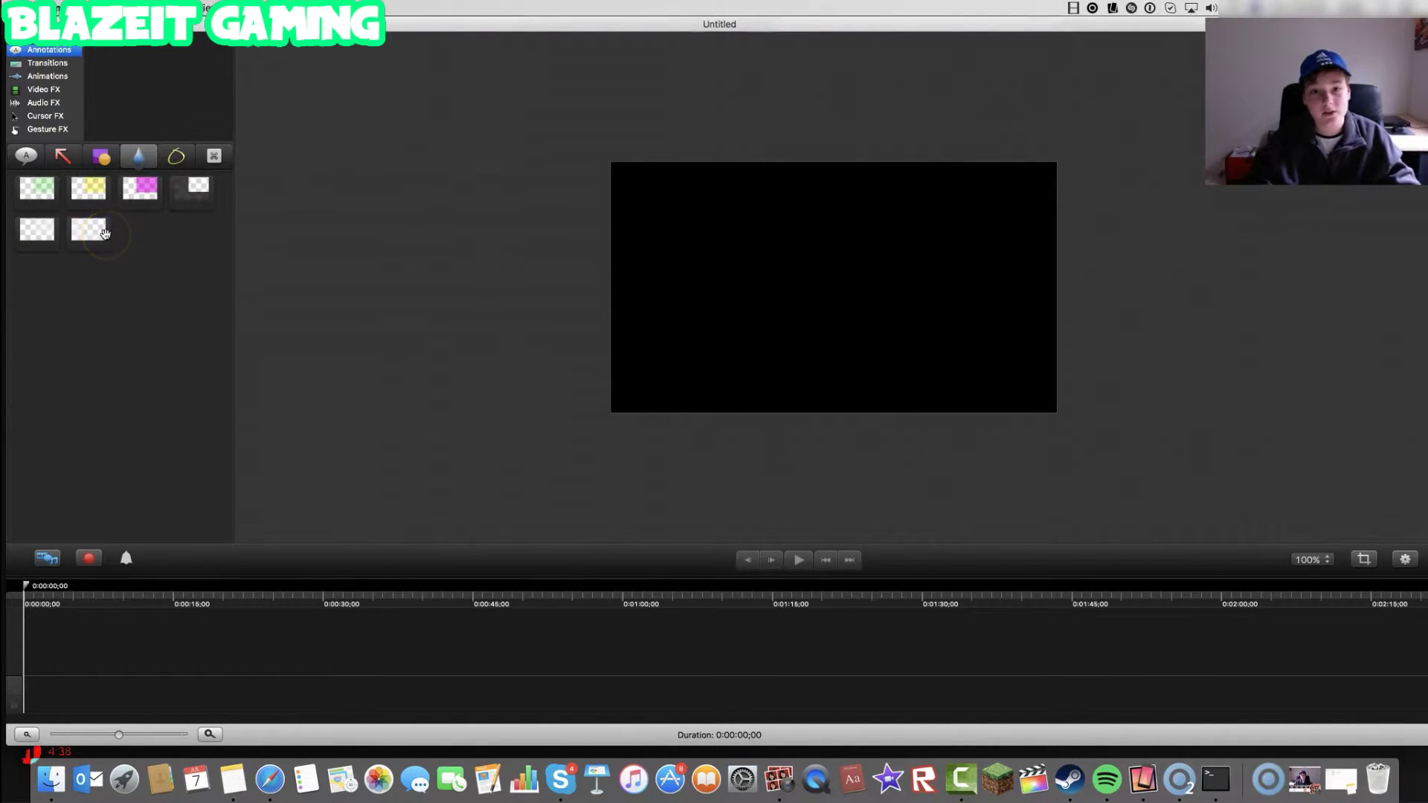
{"action": "left_click", "coordinate": [176, 156]}
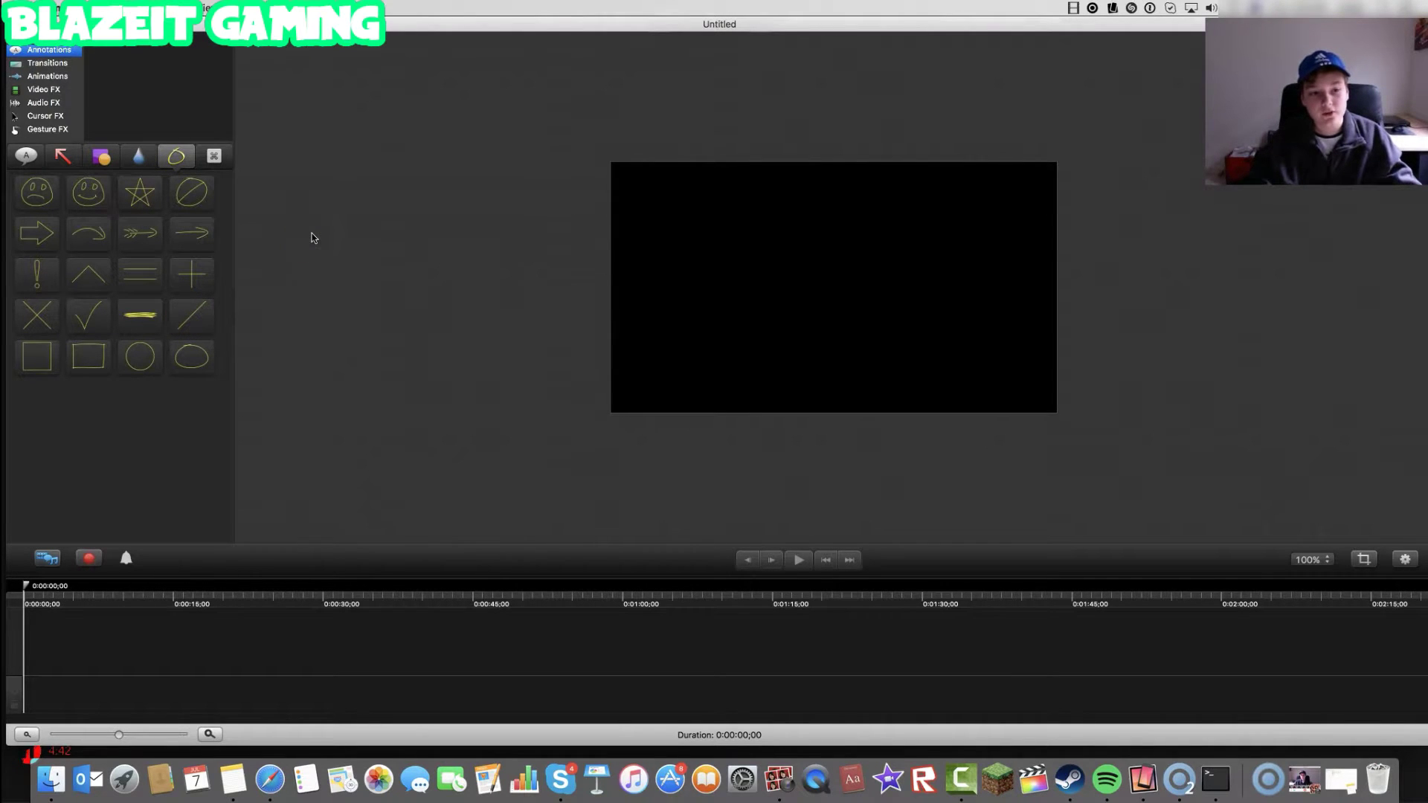
{"action": "left_click", "coordinate": [214, 155]}
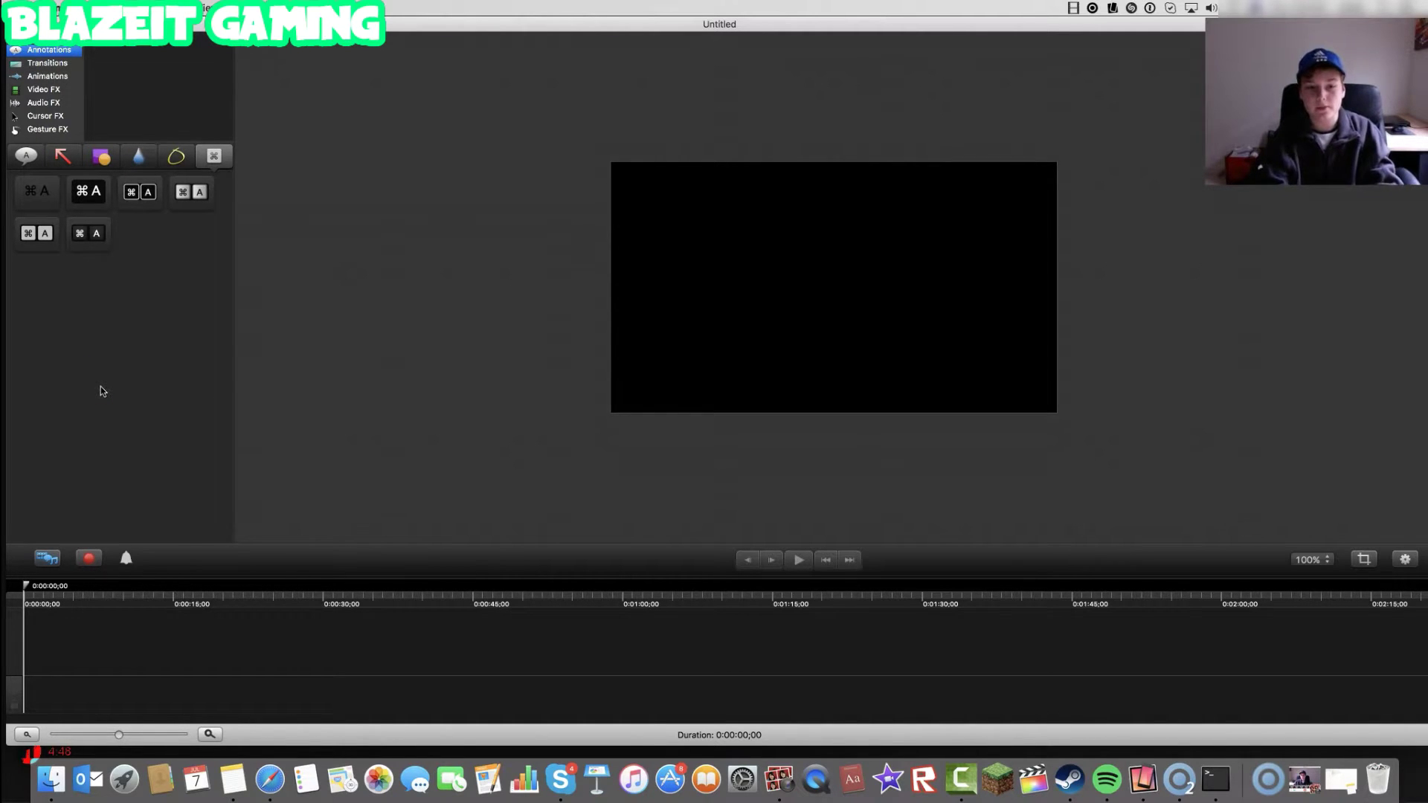
- Browse the Transitions, Animations, Video FX, Audio FX, Cursor FX and Gesture FX effect lists
{"action": "left_click", "coordinate": [51, 64]}
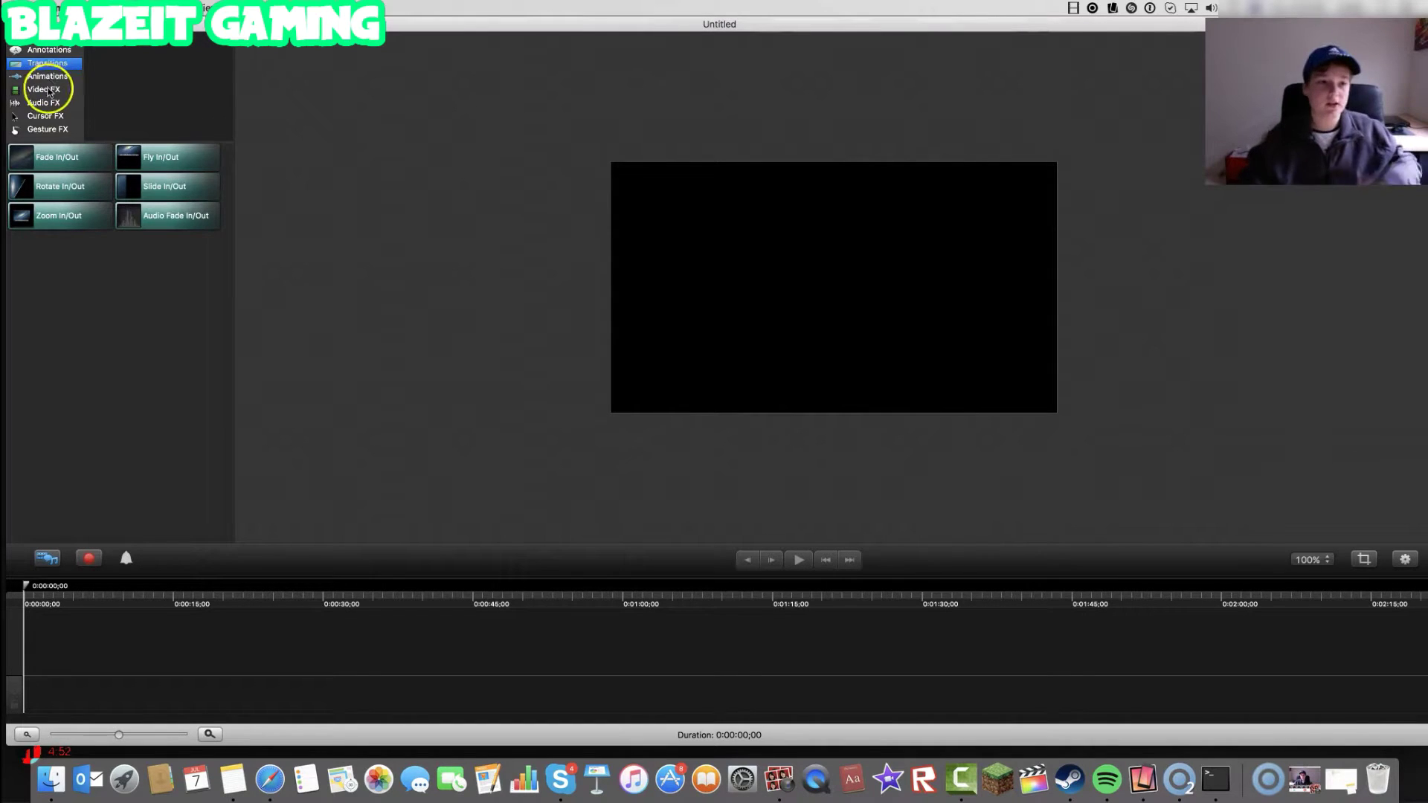
{"action": "left_click", "coordinate": [49, 77]}
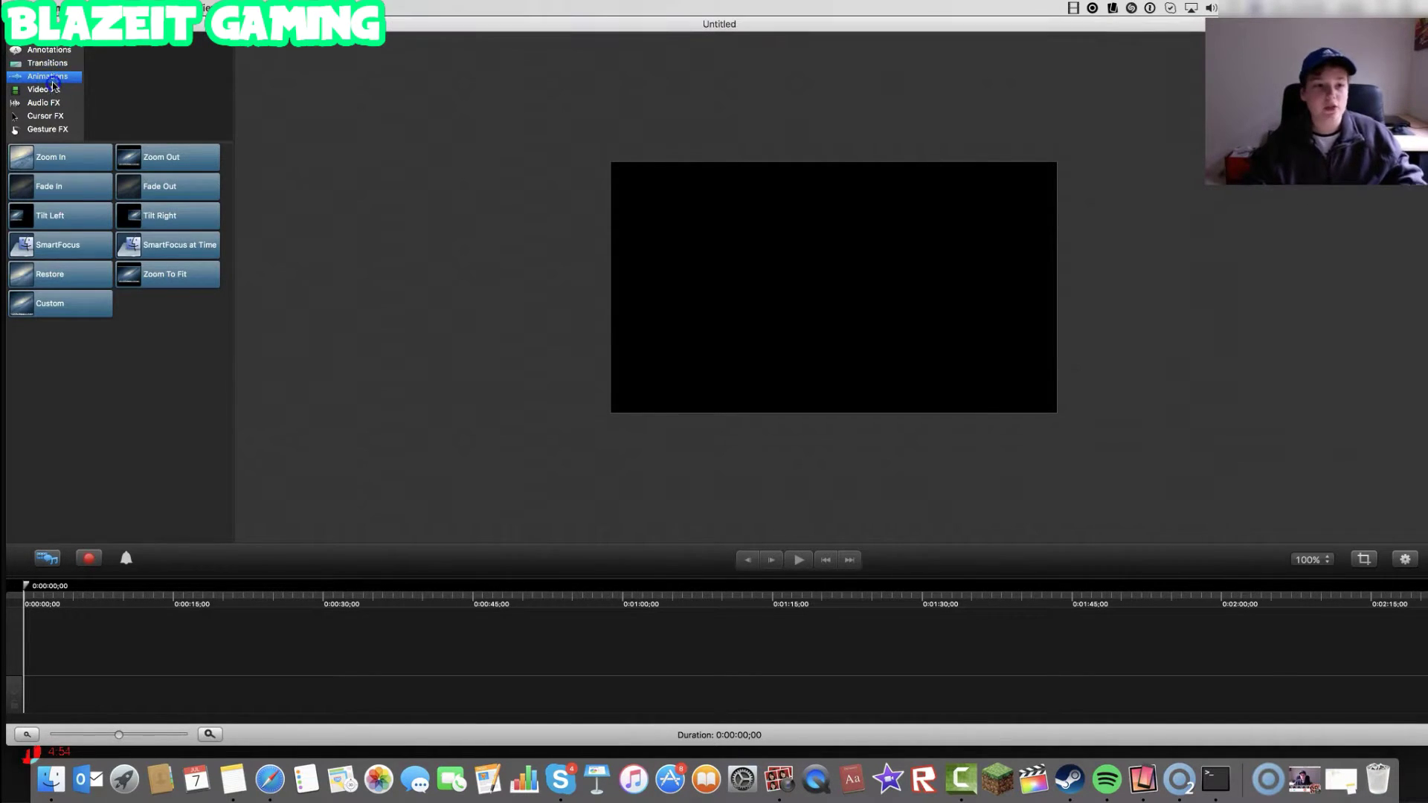
{"action": "left_click", "coordinate": [53, 88]}
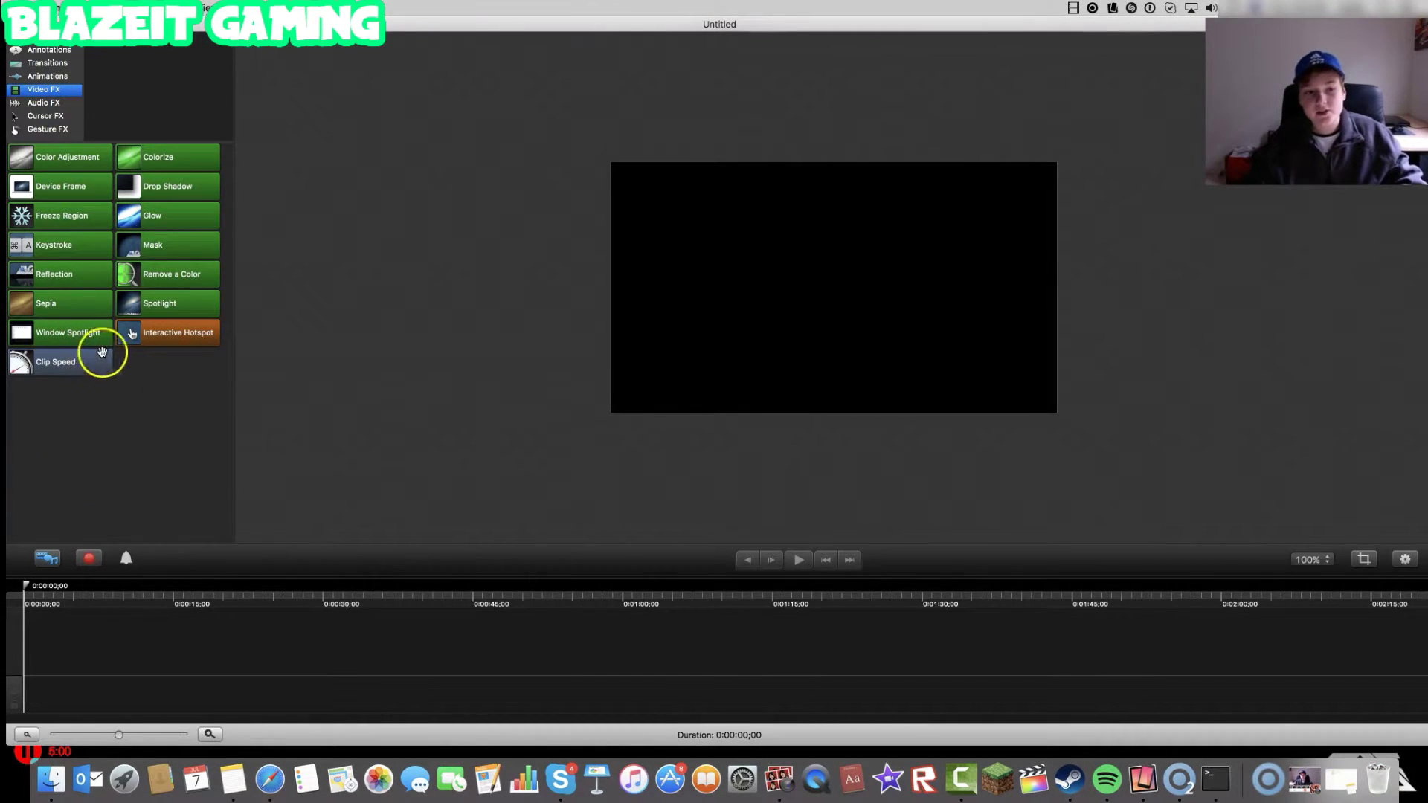
{"action": "left_click", "coordinate": [43, 102]}
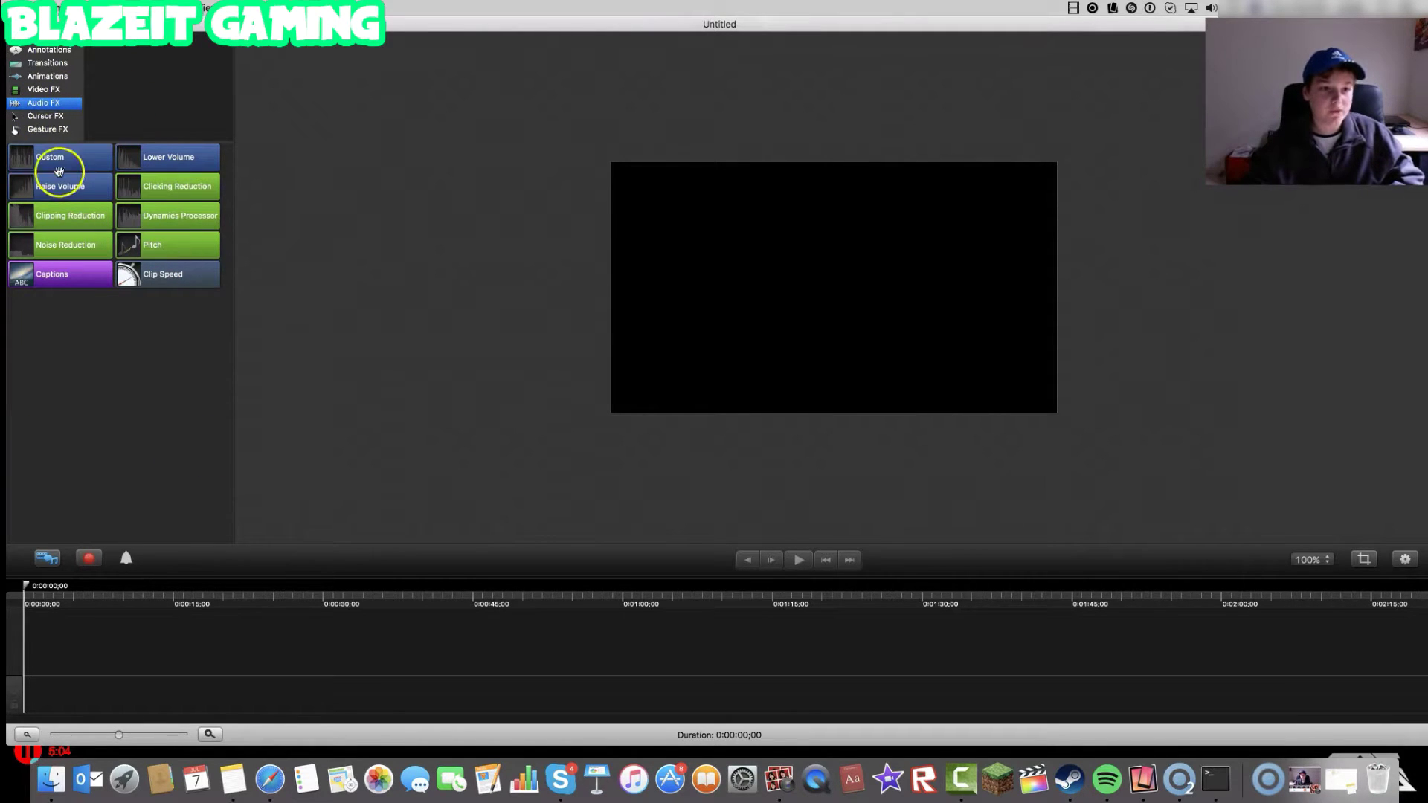
{"action": "left_click", "coordinate": [44, 116]}
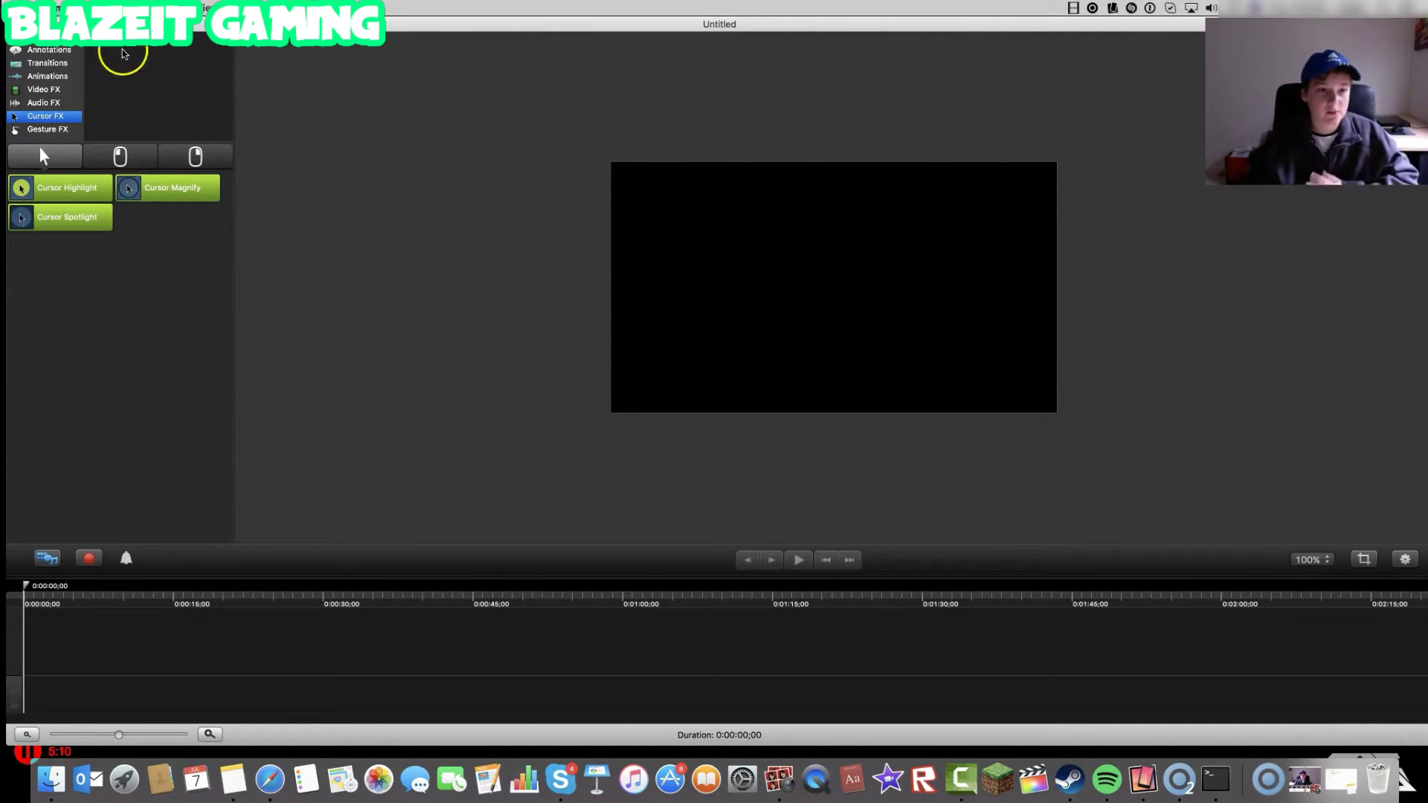
{"action": "left_click", "coordinate": [67, 130]}
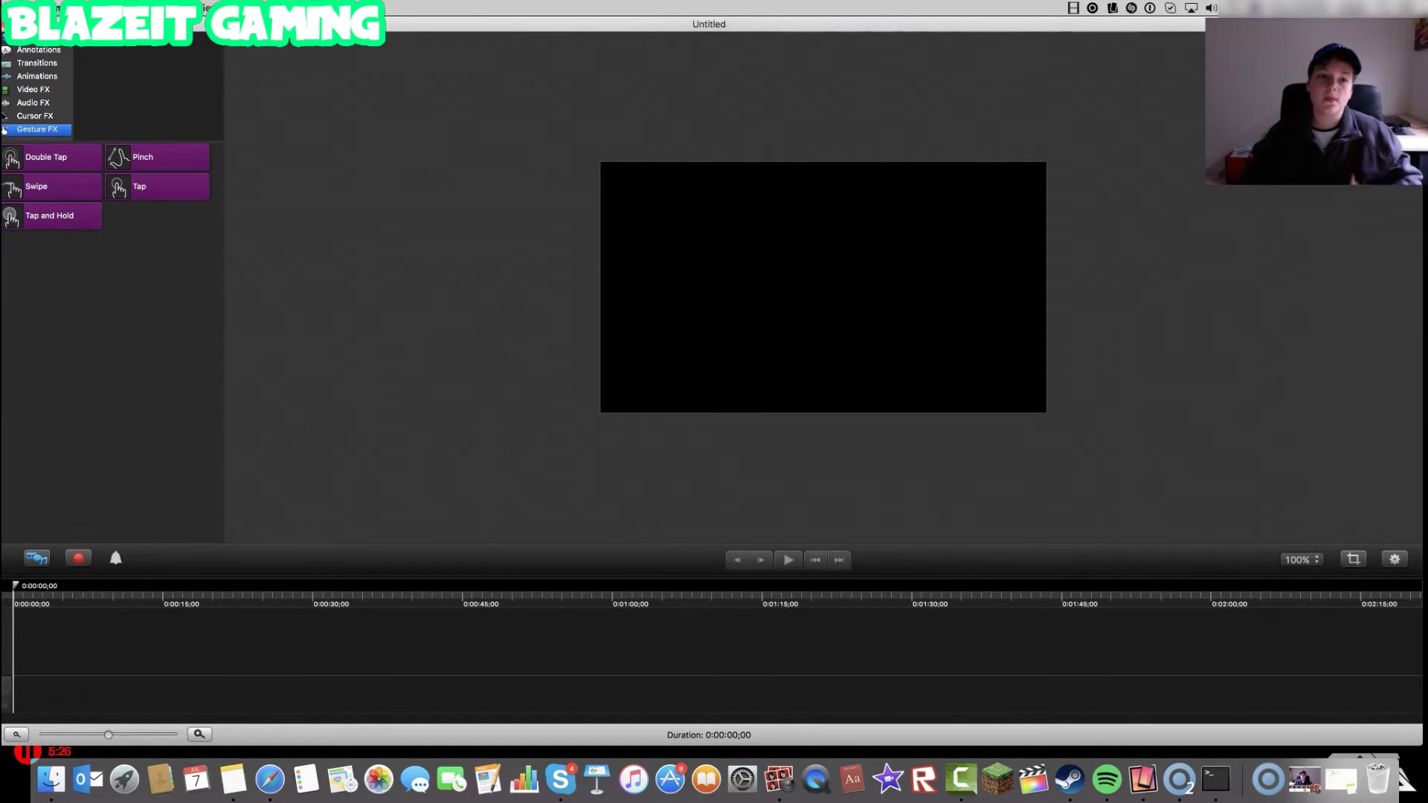
{"action": "left_click_drag", "start_coordinate": [135, 47], "coordinate": [138, 47]}
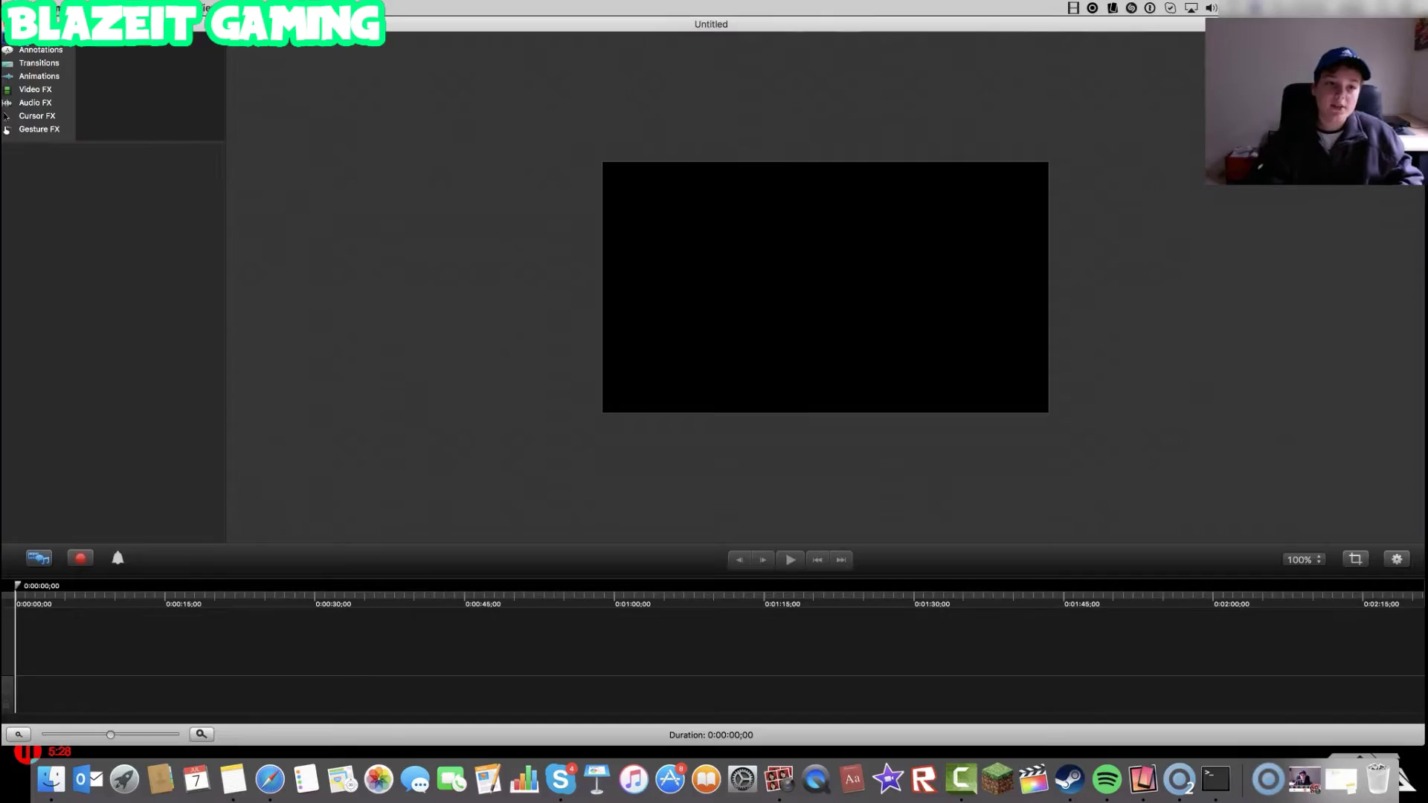